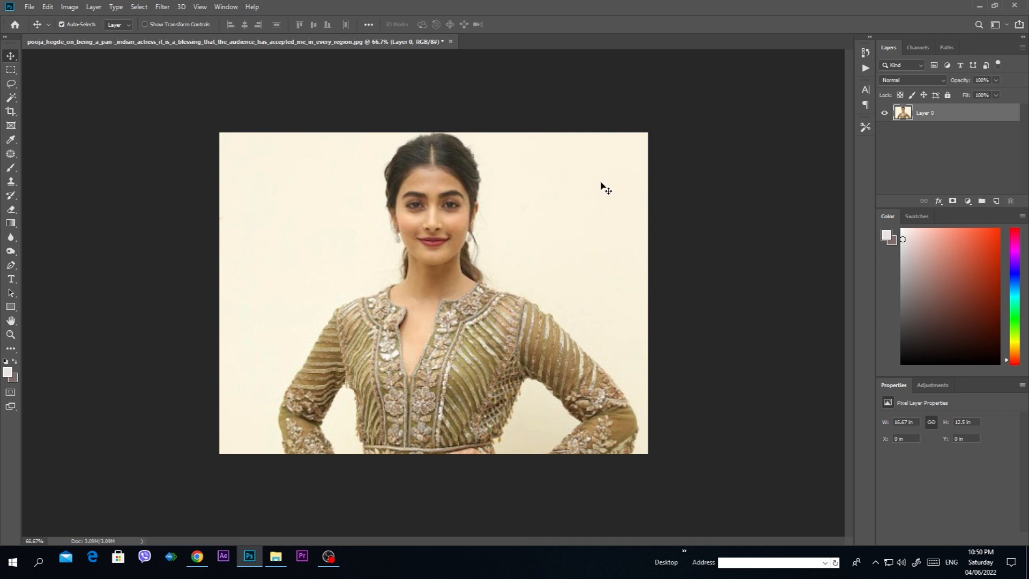
Step: Try to remove the plain background around the woman by quick-selecting it and deleting it, and restore the original photo
{"action": "left_click", "coordinate": [10, 99]}
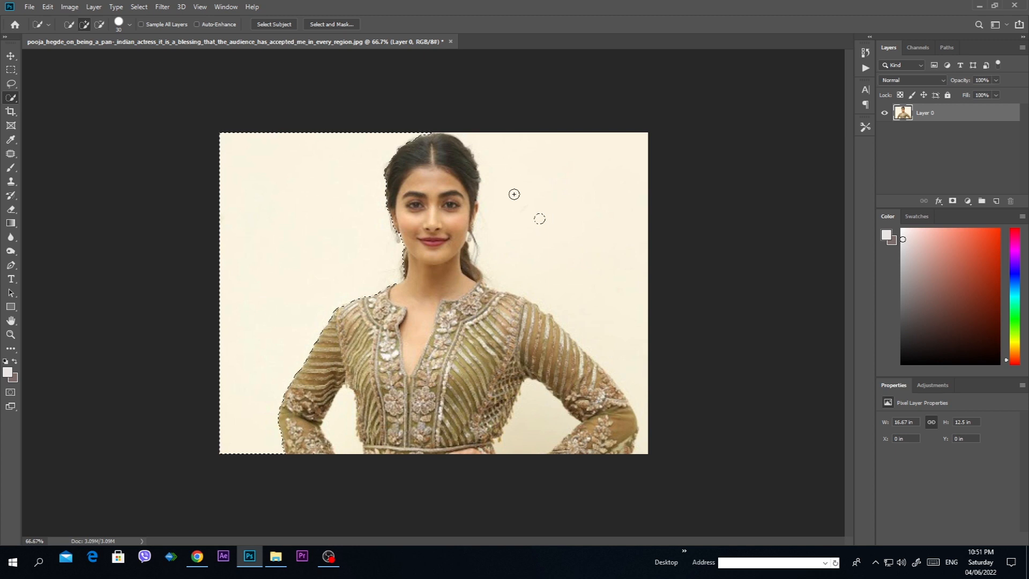
{"action": "left_click_drag", "start_coordinate": [578, 248], "coordinate": [627, 446]}
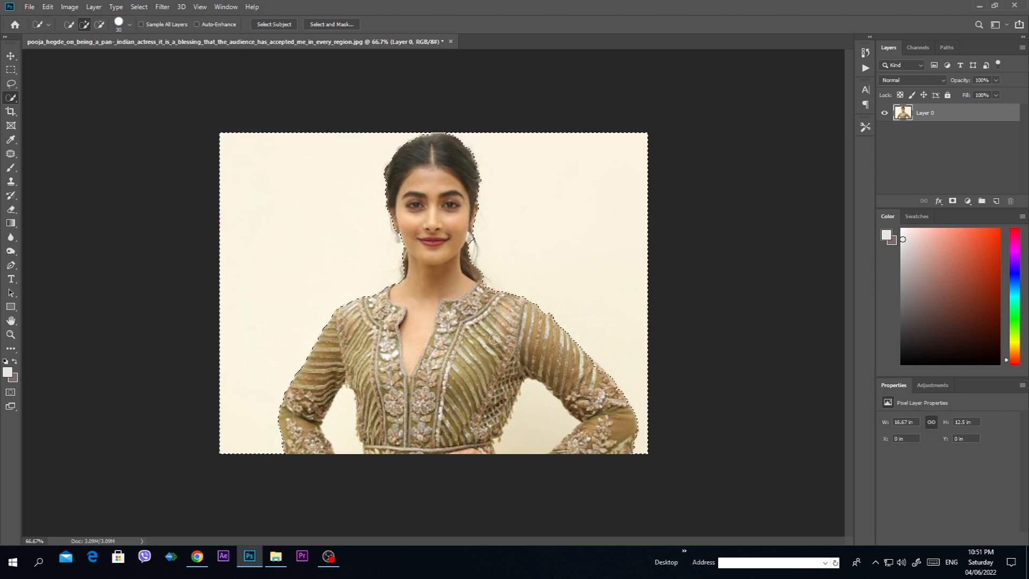
{"action": "key", "text": "Delete"}
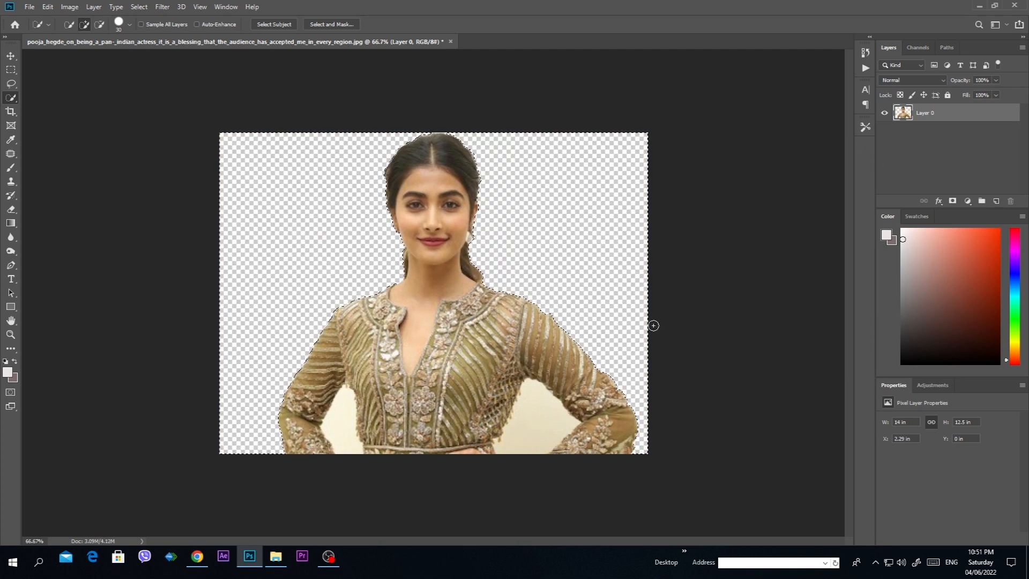
{"action": "key", "text": "ctrl+z"}
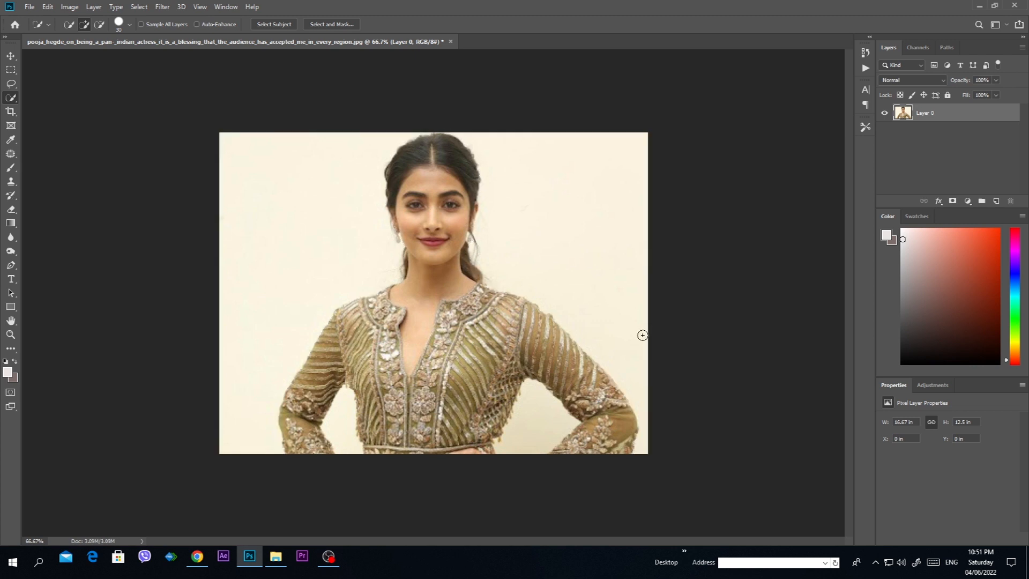
{"action": "key", "text": "v"}
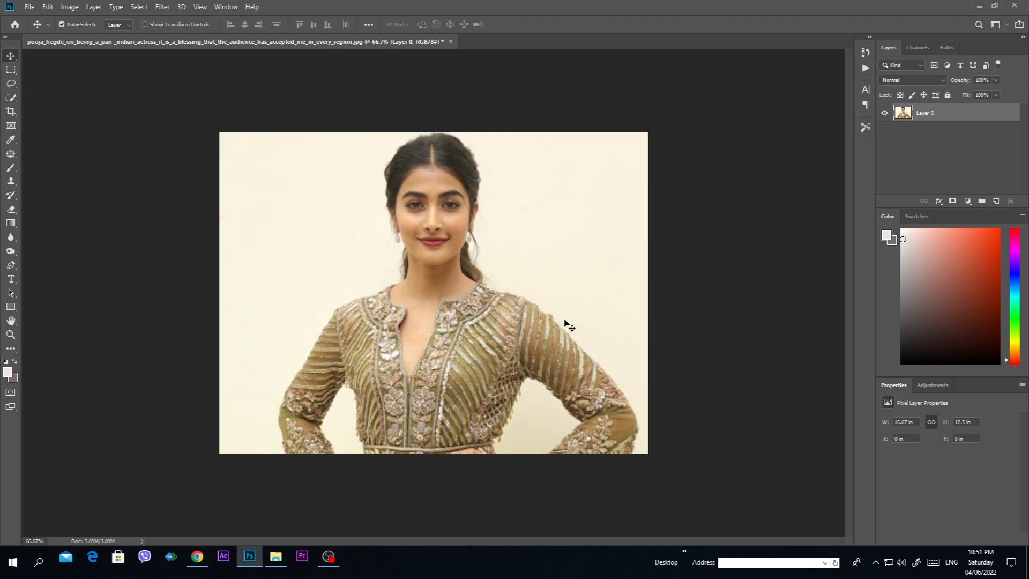
{"action": "left_click", "coordinate": [10, 266]}
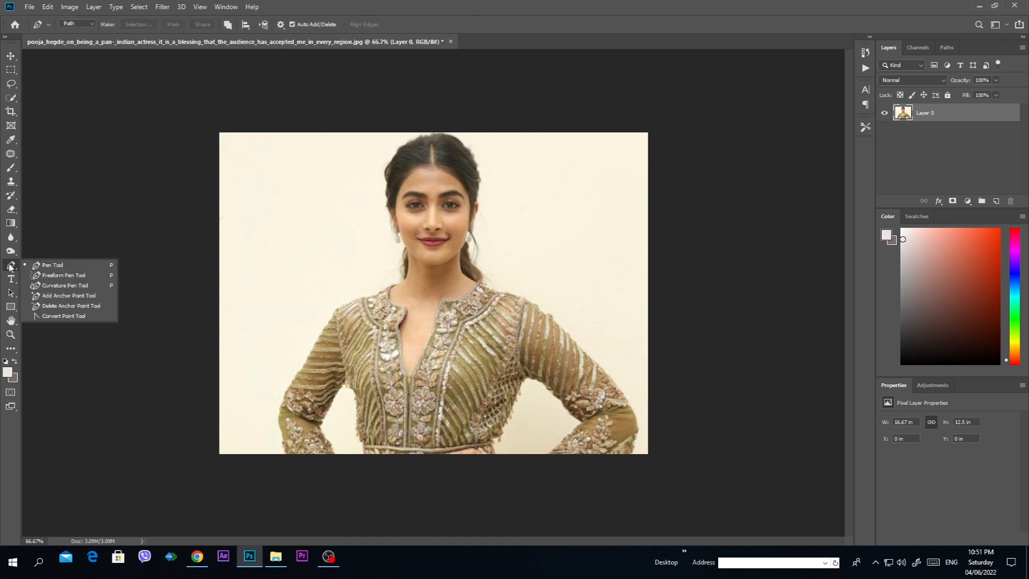
{"action": "left_click", "coordinate": [49, 269]}
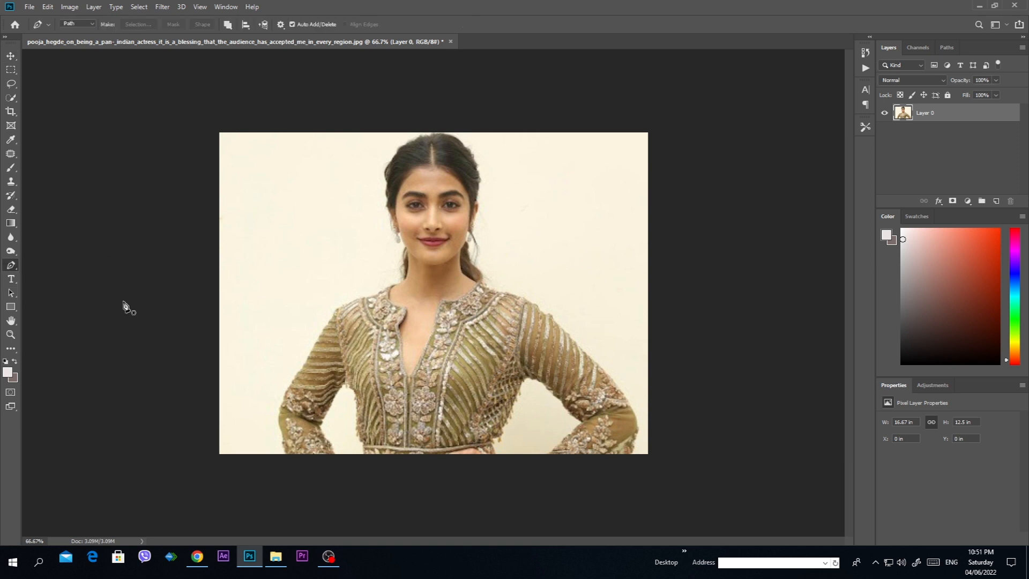
{"action": "key", "text": "v"}
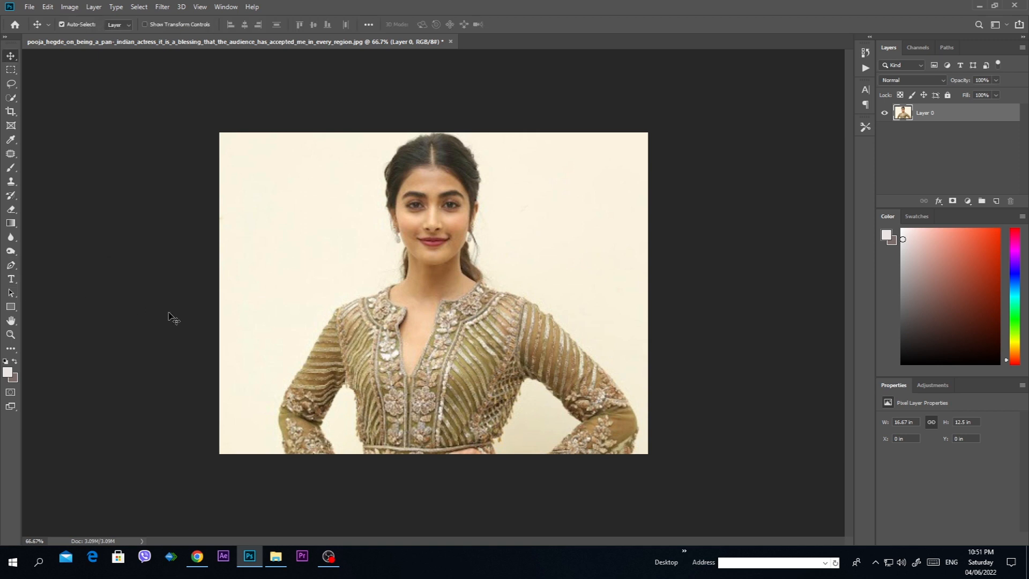
Step: Start a Pen tool path at the photo's bottom edge and trace the outer forearm of the sleeve on the photo's left side
{"action": "key", "text": "p"}
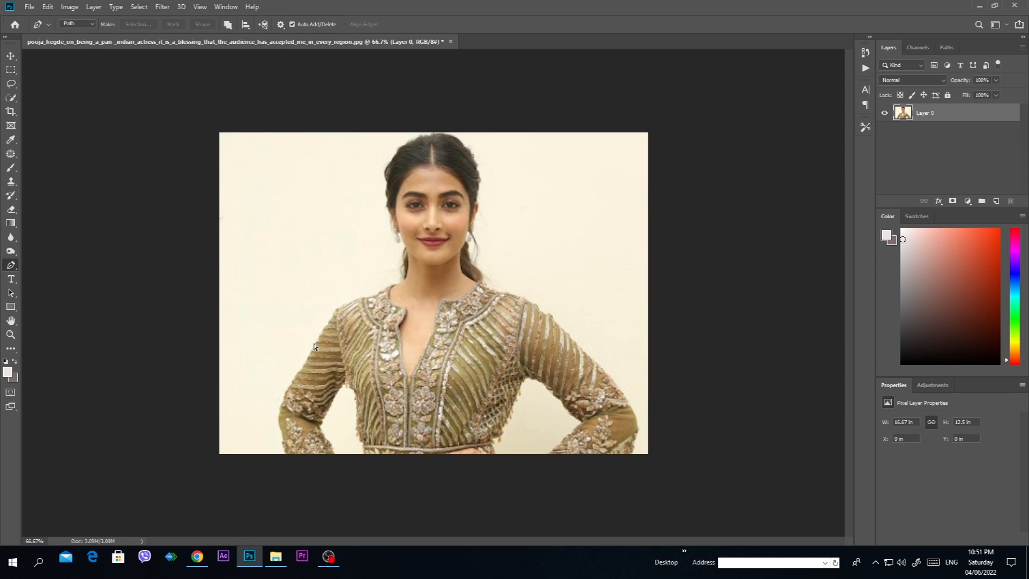
{"action": "scroll", "coordinate": [314, 346], "scroll_direction": "up", "scroll_amount": 4}
{"action": "left_click_drag", "start_coordinate": [317, 348], "coordinate": [564, 43]}
{"action": "left_click_drag", "start_coordinate": [262, 375], "coordinate": [222, 4]}
{"action": "left_click_drag", "start_coordinate": [329, 214], "coordinate": [428, 466]}
{"action": "left_click", "coordinate": [359, 440]}
{"action": "left_click", "coordinate": [344, 393]}
{"action": "left_click", "coordinate": [340, 359]}
{"action": "left_click", "coordinate": [335, 329]}
{"action": "left_click", "coordinate": [327, 294]}
{"action": "left_click", "coordinate": [323, 267]}
{"action": "left_click", "coordinate": [322, 243]}
{"action": "left_click", "coordinate": [324, 228]}
Step: Continue the path around the elbow and up the outer edge of the upper sleeve on the photo's left side
{"action": "left_click_drag", "start_coordinate": [332, 152], "coordinate": [421, 210]}
{"action": "left_click", "coordinate": [381, 287], "text": "alt"}
{"action": "left_click", "coordinate": [411, 218]}
{"action": "left_click", "coordinate": [423, 195]}
{"action": "left_click", "coordinate": [440, 169]}
{"action": "left_click", "coordinate": [460, 143]}
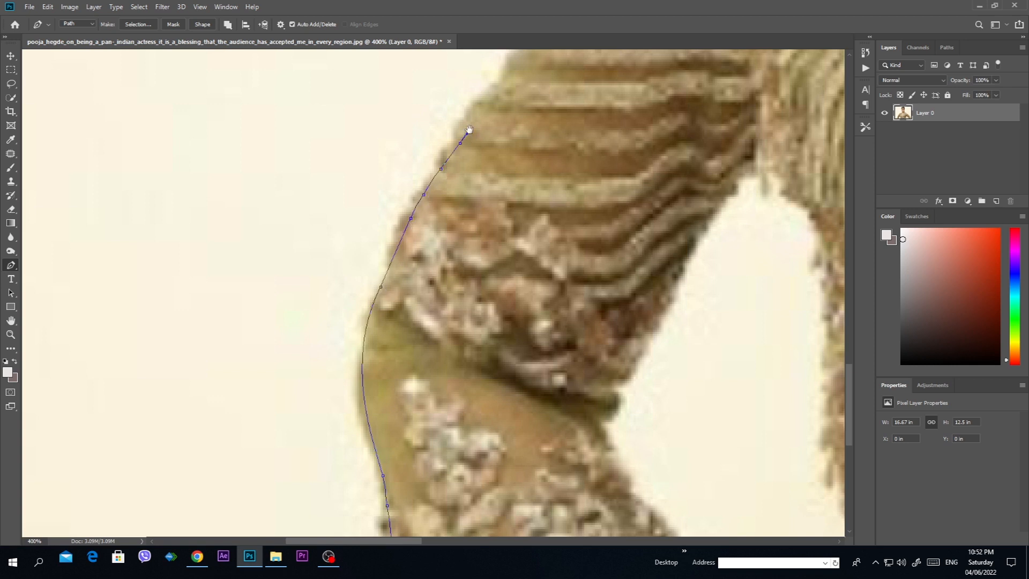
{"action": "left_click_drag", "start_coordinate": [469, 130], "coordinate": [382, 486]}
{"action": "left_click", "coordinate": [471, 337]}
Step: Trace the path over the shoulder and along the collar to the base of the neck on the photo's left side
{"action": "left_click_drag", "start_coordinate": [554, 196], "coordinate": [453, 392]}
{"action": "left_click", "coordinate": [441, 328]}
{"action": "left_click", "coordinate": [447, 321]}
{"action": "left_click", "coordinate": [455, 313]}
{"action": "left_click", "coordinate": [470, 303]}
{"action": "left_click", "coordinate": [537, 264]}
{"action": "left_click", "coordinate": [584, 255]}
{"action": "left_click", "coordinate": [605, 249]}
{"action": "left_click", "coordinate": [640, 240]}
{"action": "left_click", "coordinate": [674, 232]}
{"action": "left_click", "coordinate": [698, 223]}
{"action": "left_click", "coordinate": [723, 206]}
{"action": "left_click", "coordinate": [756, 185]}
{"action": "left_click", "coordinate": [777, 171]}
{"action": "left_click", "coordinate": [803, 163]}
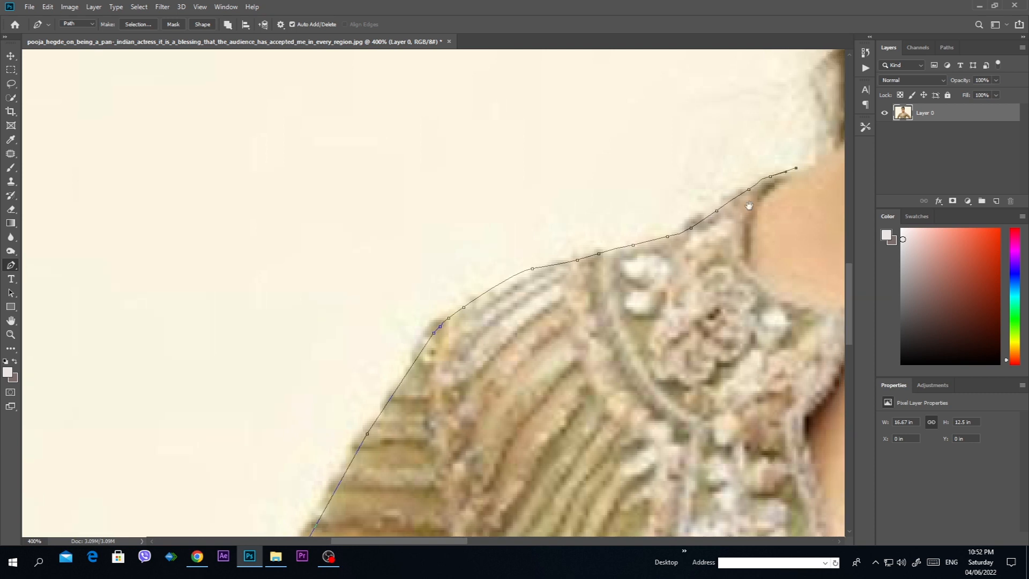
Step: Extend the path from the base of the neck up along the hair strand to the jaw
{"action": "left_click_drag", "start_coordinate": [820, 158], "coordinate": [557, 370]}
{"action": "left_click", "coordinate": [554, 370]}
{"action": "left_click", "coordinate": [566, 364]}
{"action": "left_click", "coordinate": [576, 357]}
{"action": "left_click", "coordinate": [580, 353]}
{"action": "left_click", "coordinate": [582, 312]}
{"action": "left_click_drag", "start_coordinate": [583, 284], "coordinate": [584, 233]}
{"action": "left_click", "coordinate": [583, 229]}
{"action": "left_click", "coordinate": [582, 208]}
{"action": "left_click", "coordinate": [584, 181]}
{"action": "left_click", "coordinate": [593, 169]}
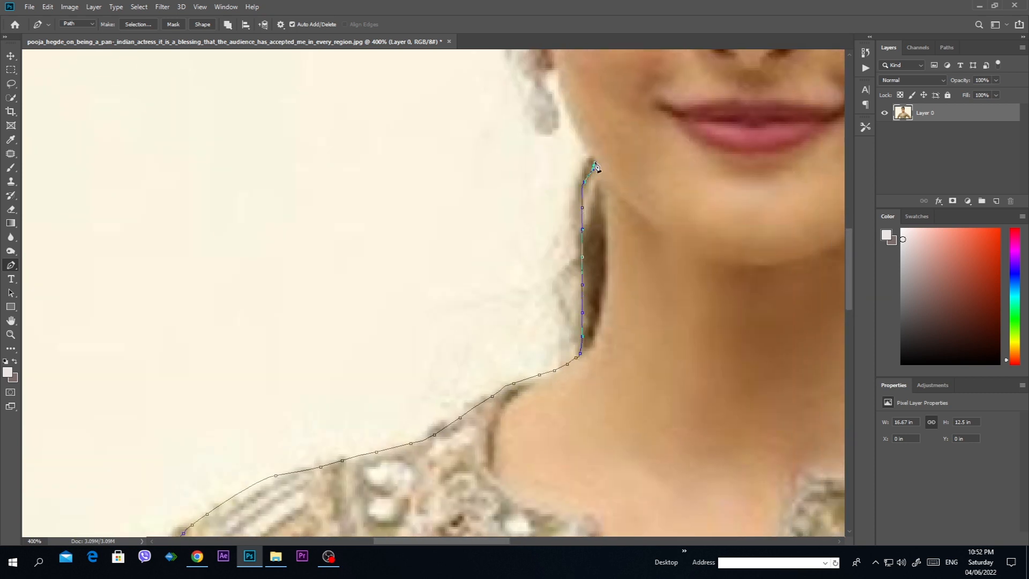
Step: Carry the path up along the cheek and around the hanging earring on the photo's left side
{"action": "left_click_drag", "start_coordinate": [617, 180], "coordinate": [570, 433]}
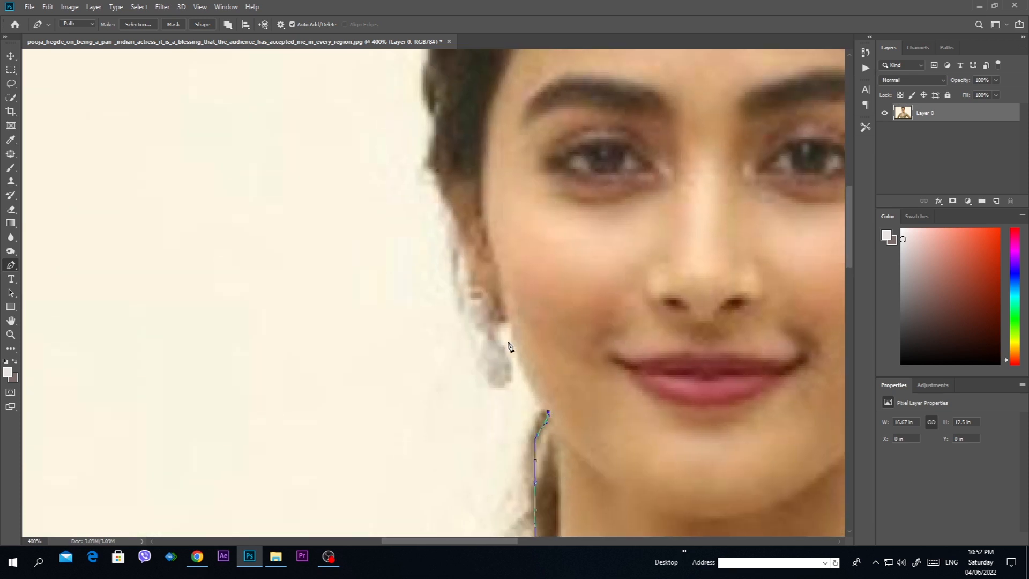
{"action": "left_click_drag", "start_coordinate": [512, 320], "coordinate": [500, 251]}
{"action": "left_click", "coordinate": [511, 320], "text": "alt"}
{"action": "left_click", "coordinate": [503, 321]}
{"action": "left_click", "coordinate": [494, 336]}
{"action": "left_click", "coordinate": [500, 347]}
{"action": "left_click", "coordinate": [507, 355]}
{"action": "left_click", "coordinate": [514, 368]}
{"action": "left_click", "coordinate": [507, 376]}
{"action": "left_click", "coordinate": [497, 381]}
{"action": "left_click", "coordinate": [481, 374]}
Step: Trace the path from the earring up past the ear to the hairline at the temple
{"action": "left_click", "coordinate": [473, 344]}
{"action": "left_click", "coordinate": [468, 326]}
{"action": "left_click", "coordinate": [464, 301]}
{"action": "left_click", "coordinate": [464, 276]}
{"action": "left_click", "coordinate": [460, 245]}
{"action": "left_click", "coordinate": [454, 219]}
{"action": "left_click", "coordinate": [449, 209]}
{"action": "left_click", "coordinate": [443, 191]}
{"action": "left_click", "coordinate": [434, 160]}
{"action": "left_click", "coordinate": [434, 143]}
{"action": "left_click", "coordinate": [438, 131]}
Step: Continue the path up the side of the head along the outer edge of the hair
{"action": "left_click_drag", "start_coordinate": [438, 128], "coordinate": [464, 466]}
{"action": "left_click", "coordinate": [459, 446]}
{"action": "left_click", "coordinate": [447, 420]}
{"action": "left_click", "coordinate": [451, 390]}
{"action": "left_click", "coordinate": [460, 378]}
{"action": "left_click", "coordinate": [462, 362]}
{"action": "left_click", "coordinate": [453, 347]}
{"action": "left_click", "coordinate": [449, 325]}
{"action": "left_click", "coordinate": [451, 303]}
{"action": "left_click", "coordinate": [456, 278]}
{"action": "left_click_drag", "start_coordinate": [705, 126], "coordinate": [469, 230]}
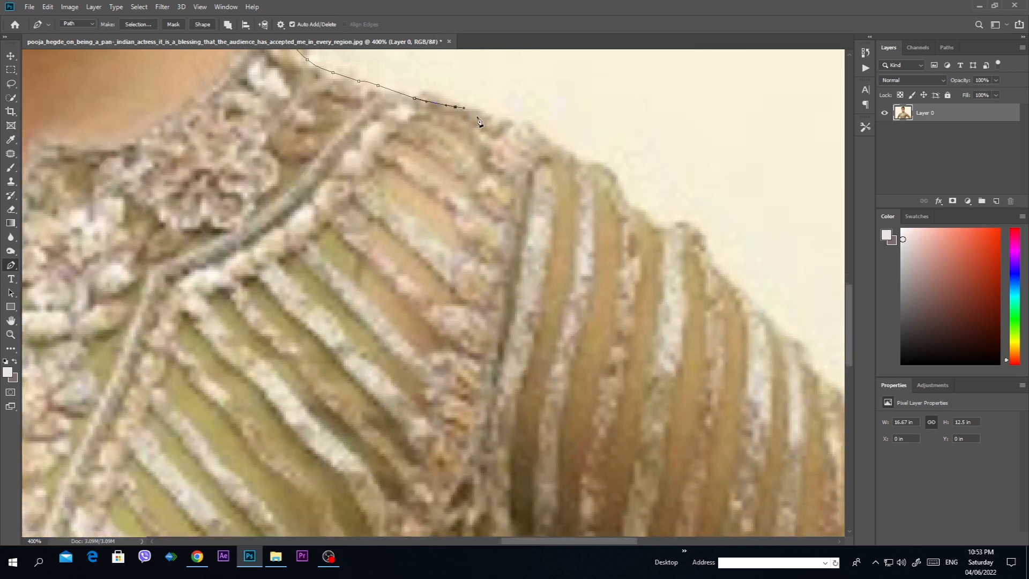
{"action": "left_click", "coordinate": [479, 115]}
{"action": "left_click", "coordinate": [513, 122]}
{"action": "key", "text": "ctrl+z"}
{"action": "key", "text": "ctrl+z"}
Step: Trace the shoulder on the photo's right side with a curved segment and short points just past the sleeve seam
{"action": "left_click_drag", "start_coordinate": [579, 159], "coordinate": [632, 205]}
{"action": "left_click", "coordinate": [589, 168]}
{"action": "left_click", "coordinate": [603, 172]}
{"action": "left_click", "coordinate": [609, 179]}
{"action": "left_click", "coordinate": [615, 188]}
{"action": "left_click", "coordinate": [624, 199]}
{"action": "left_click", "coordinate": [652, 227]}
Step: Continue the path over the small fabric bump and down the striped upper sleeve on the photo's right side
{"action": "left_click_drag", "start_coordinate": [736, 243], "coordinate": [627, 202]}
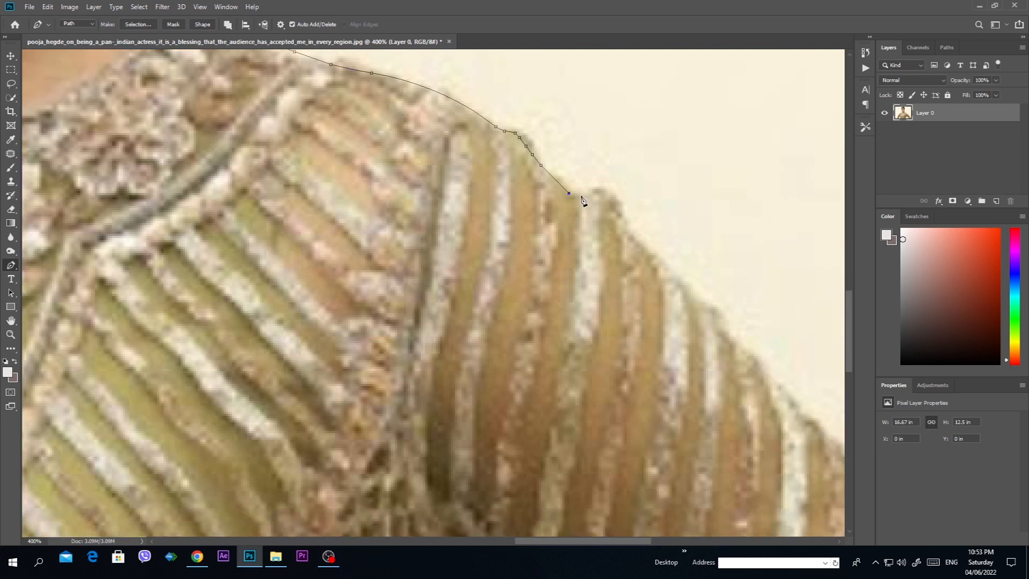
{"action": "left_click_drag", "start_coordinate": [609, 202], "coordinate": [619, 209]}
{"action": "left_click_drag", "start_coordinate": [645, 254], "coordinate": [583, 209]}
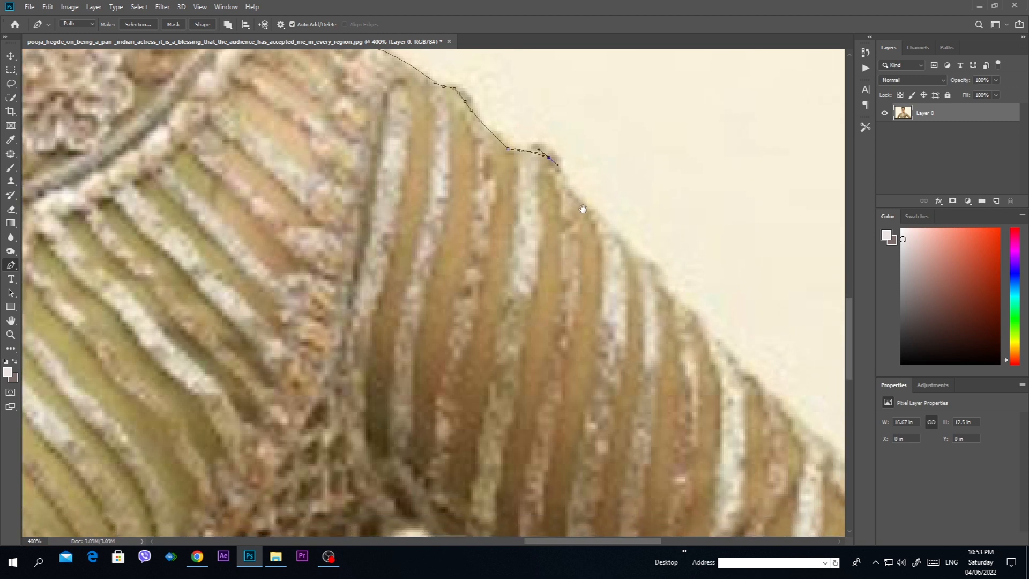
{"action": "left_click_drag", "start_coordinate": [616, 293], "coordinate": [612, 267]}
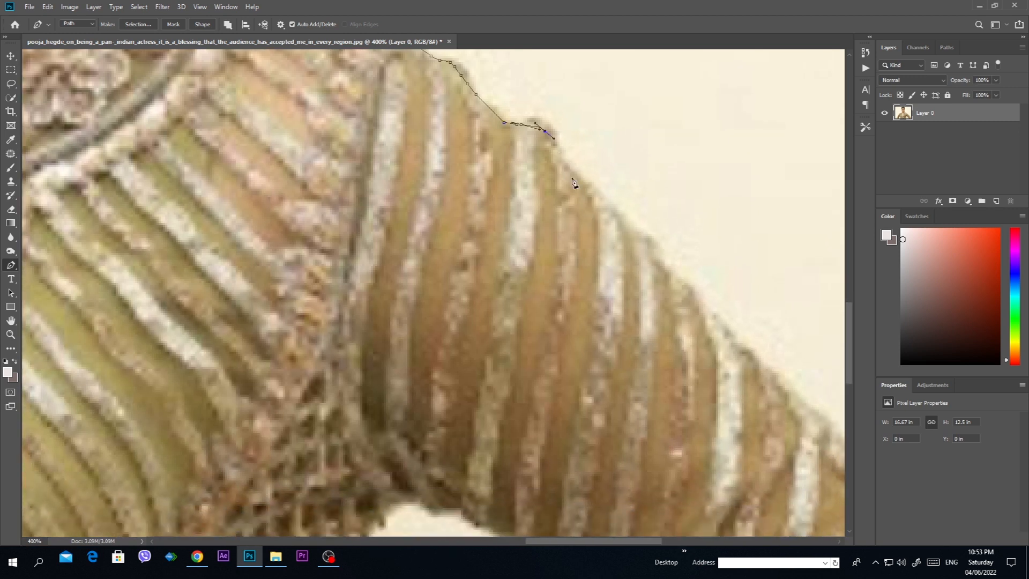
{"action": "left_click", "coordinate": [566, 163]}
{"action": "left_click", "coordinate": [652, 247]}
{"action": "left_click", "coordinate": [693, 300]}
{"action": "key", "text": "ctrl+z"}
{"action": "left_click_drag", "start_coordinate": [708, 308], "coordinate": [720, 353]}
{"action": "key", "text": "ctrl+z"}
{"action": "left_click", "coordinate": [718, 317]}
{"action": "left_click", "coordinate": [772, 372]}
{"action": "left_click_drag", "start_coordinate": [773, 378], "coordinate": [548, 323]}
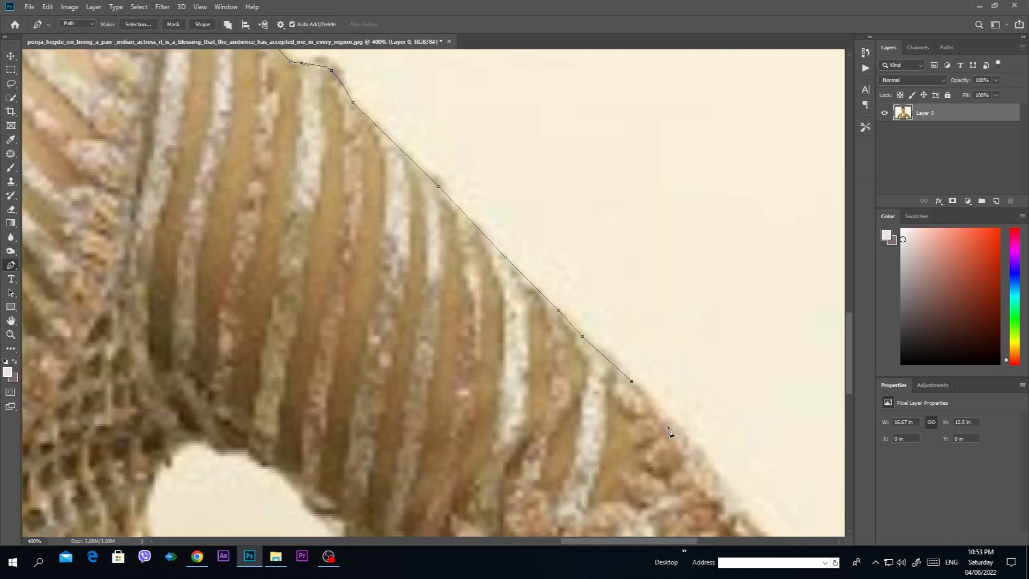
Step: Trace the outer elbow of the sleeve on the photo's right side with curved path segments
{"action": "left_click_drag", "start_coordinate": [669, 431], "coordinate": [539, 261]}
{"action": "left_click_drag", "start_coordinate": [601, 328], "coordinate": [630, 376]}
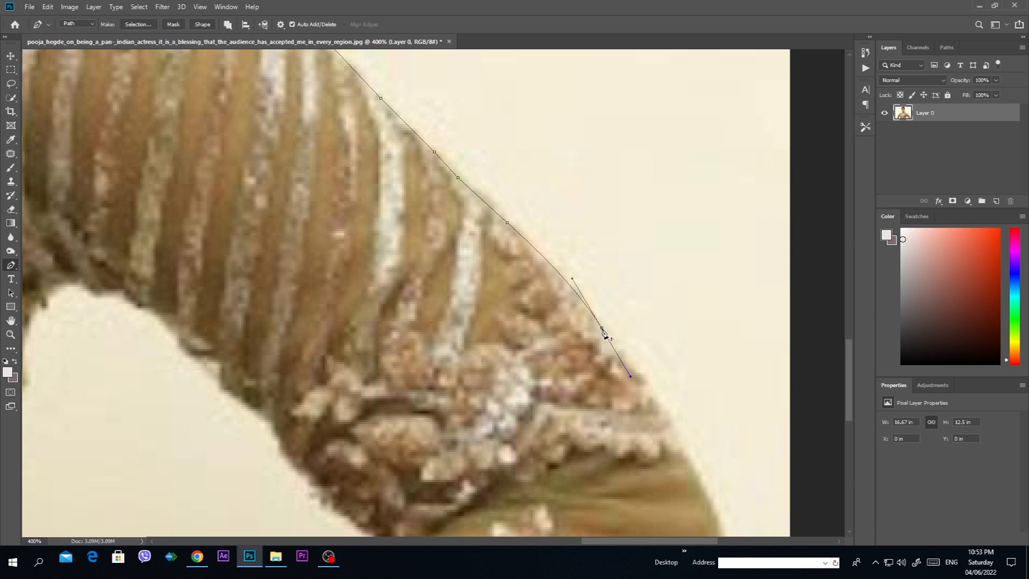
{"action": "left_click_drag", "start_coordinate": [675, 397], "coordinate": [534, 239]}
{"action": "left_click_drag", "start_coordinate": [562, 278], "coordinate": [572, 331]}
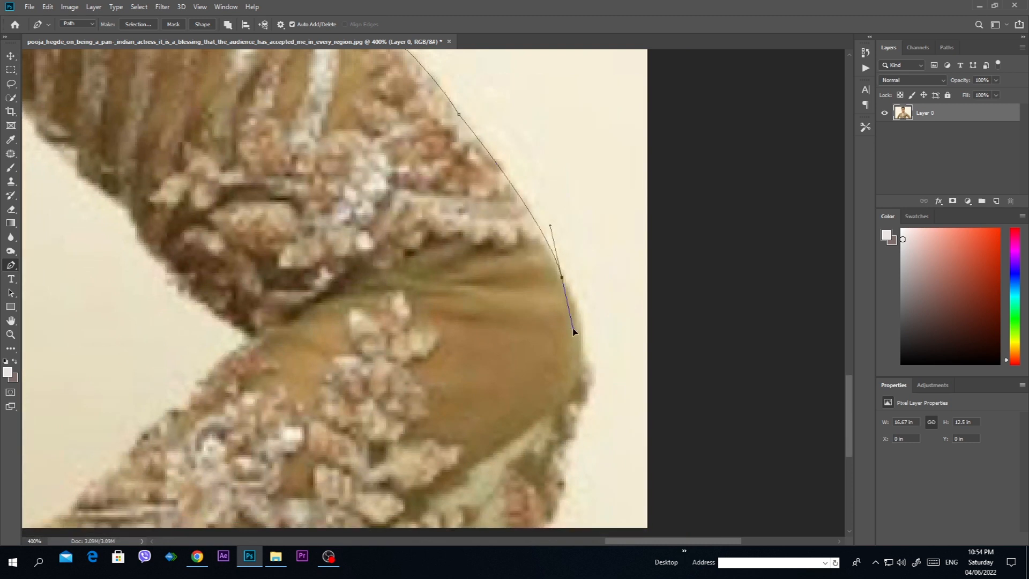
{"action": "left_click_drag", "start_coordinate": [579, 429], "coordinate": [574, 400]}
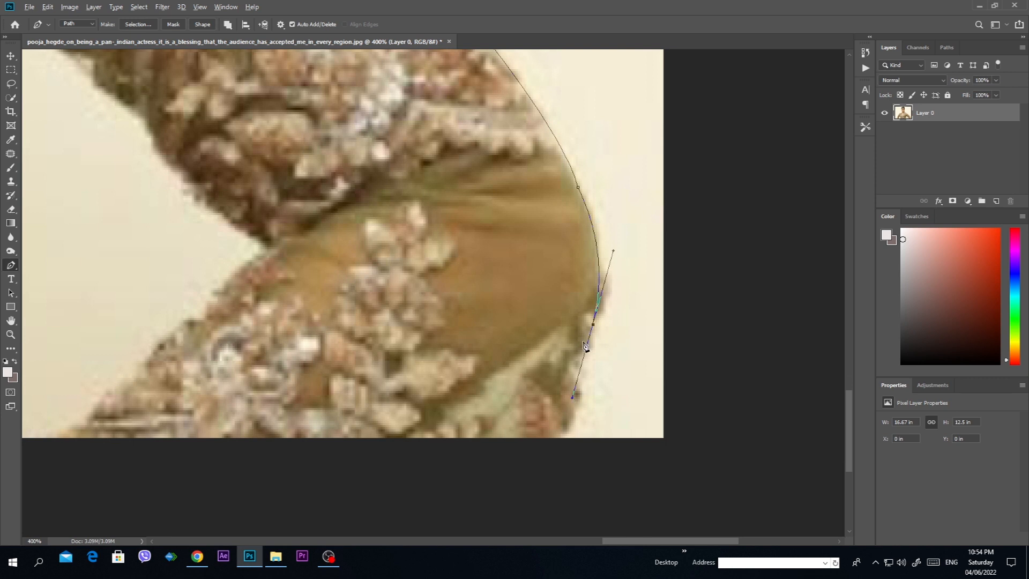
Step: Bring the path down the embroidered sleeve edge below the elbow to the photo's bottom edge
{"action": "left_click", "coordinate": [593, 325], "text": "alt"}
{"action": "left_click", "coordinate": [576, 394]}
{"action": "left_click", "coordinate": [570, 416]}
{"action": "left_click", "coordinate": [560, 429]}
{"action": "left_click", "coordinate": [555, 436]}
{"action": "scroll", "coordinate": [532, 446], "scroll_direction": "left", "scroll_amount": 6}
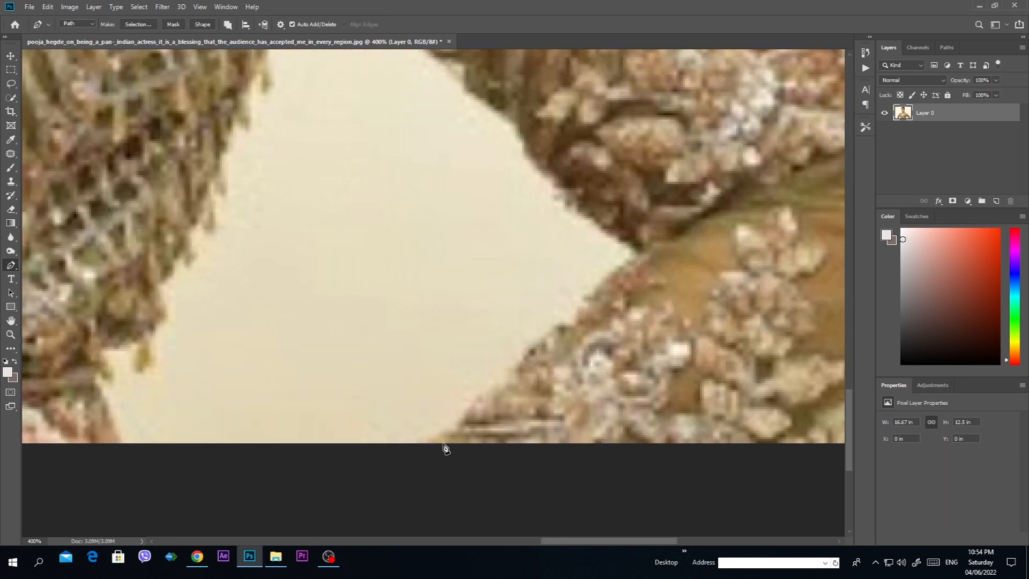
Step: Run the path along the photo's bottom edge and up the embroidered inner forearm on the photo's right side
{"action": "left_click", "coordinate": [437, 443]}
{"action": "left_click", "coordinate": [456, 430]}
{"action": "left_click", "coordinate": [462, 426]}
{"action": "left_click", "coordinate": [471, 415]}
{"action": "left_click", "coordinate": [475, 412]}
{"action": "left_click_drag", "start_coordinate": [490, 400], "coordinate": [495, 396]}
{"action": "left_click_drag", "start_coordinate": [499, 392], "coordinate": [536, 355]}
Step: Continue the path up the inner forearm to the crook of the elbow on the photo's right side
{"action": "left_click", "coordinate": [514, 379]}
{"action": "left_click", "coordinate": [574, 312]}
{"action": "left_click", "coordinate": [584, 304]}
{"action": "left_click", "coordinate": [605, 287]}
{"action": "left_click", "coordinate": [625, 267]}
{"action": "left_click", "coordinate": [632, 256]}
{"action": "left_click", "coordinate": [636, 242]}
Step: Trace the underside of the upper sleeve from the elbow crook towards the armpit on the photo's right side
{"action": "left_click_drag", "start_coordinate": [580, 199], "coordinate": [558, 181]}
{"action": "left_click_drag", "start_coordinate": [549, 225], "coordinate": [653, 506]}
{"action": "left_click", "coordinate": [627, 419]}
{"action": "left_click", "coordinate": [613, 401]}
{"action": "left_click", "coordinate": [605, 386]}
{"action": "left_click", "coordinate": [582, 367]}
{"action": "left_click", "coordinate": [563, 345]}
{"action": "left_click", "coordinate": [532, 319]}
{"action": "left_click", "coordinate": [488, 277]}
Step: Curve the path around the armpit on the photo's right side onto the side of the bodice
{"action": "left_click", "coordinate": [464, 267]}
{"action": "left_click", "coordinate": [418, 258]}
{"action": "left_click", "coordinate": [397, 272]}
{"action": "left_click", "coordinate": [384, 283]}
{"action": "left_click", "coordinate": [371, 298]}
{"action": "left_click", "coordinate": [364, 311]}
Step: Bring the path down the fringed bodice side and past the waistband to the photo's bottom edge
{"action": "left_click_drag", "start_coordinate": [310, 482], "coordinate": [563, 277]}
{"action": "left_click", "coordinate": [575, 234]}
{"action": "left_click", "coordinate": [540, 294]}
{"action": "left_click", "coordinate": [519, 315]}
{"action": "left_click", "coordinate": [510, 328]}
{"action": "left_click", "coordinate": [508, 344]}
{"action": "left_click", "coordinate": [508, 367]}
{"action": "left_click", "coordinate": [513, 382]}
{"action": "left_click", "coordinate": [519, 400]}
{"action": "left_click", "coordinate": [525, 414]}
Step: Run the path along the photo's bottom edge below the waist and up the bodice side on the photo's left side
{"action": "left_click_drag", "start_coordinate": [247, 349], "coordinate": [712, 370]}
{"action": "key", "text": "ctrl+minus"}
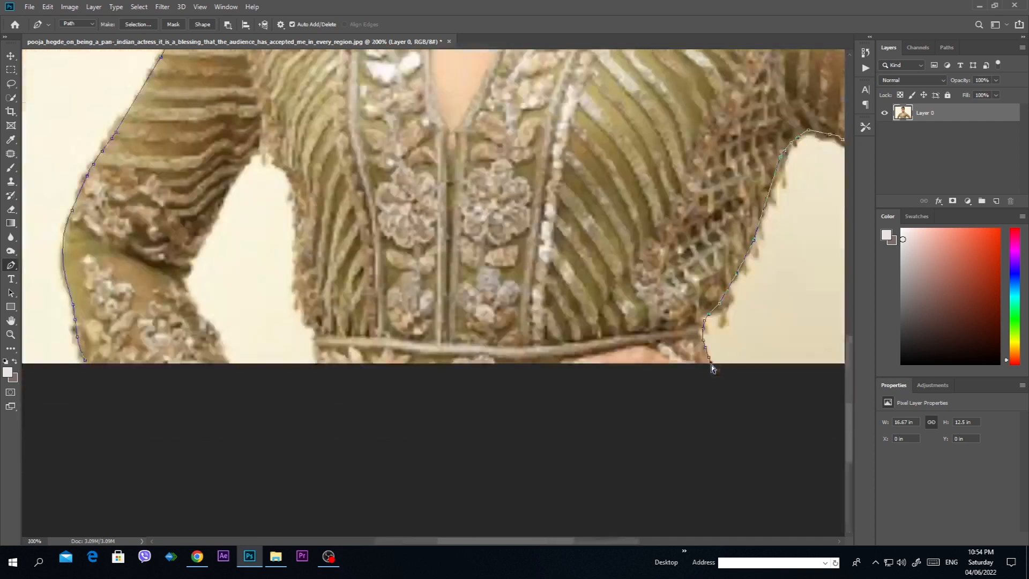
{"action": "left_click", "coordinate": [318, 361]}
{"action": "left_click", "coordinate": [317, 336]}
{"action": "left_click", "coordinate": [311, 325]}
{"action": "left_click", "coordinate": [305, 310]}
{"action": "left_click", "coordinate": [300, 288]}
{"action": "left_click", "coordinate": [303, 267]}
{"action": "left_click", "coordinate": [303, 236]}
{"action": "left_click", "coordinate": [302, 217]}
{"action": "left_click", "coordinate": [297, 199]}
Step: Trace the armpit on the photo's left side with short path points and undo the last point
{"action": "left_click_drag", "start_coordinate": [336, 259], "coordinate": [501, 439]}
{"action": "left_click", "coordinate": [453, 352]}
{"action": "left_click", "coordinate": [439, 339]}
{"action": "left_click", "coordinate": [426, 330]}
{"action": "left_click", "coordinate": [422, 331]}
{"action": "left_click", "coordinate": [419, 332]}
{"action": "left_click", "coordinate": [415, 335]}
{"action": "left_click", "coordinate": [395, 348]}
{"action": "key", "text": "ctrl+z"}
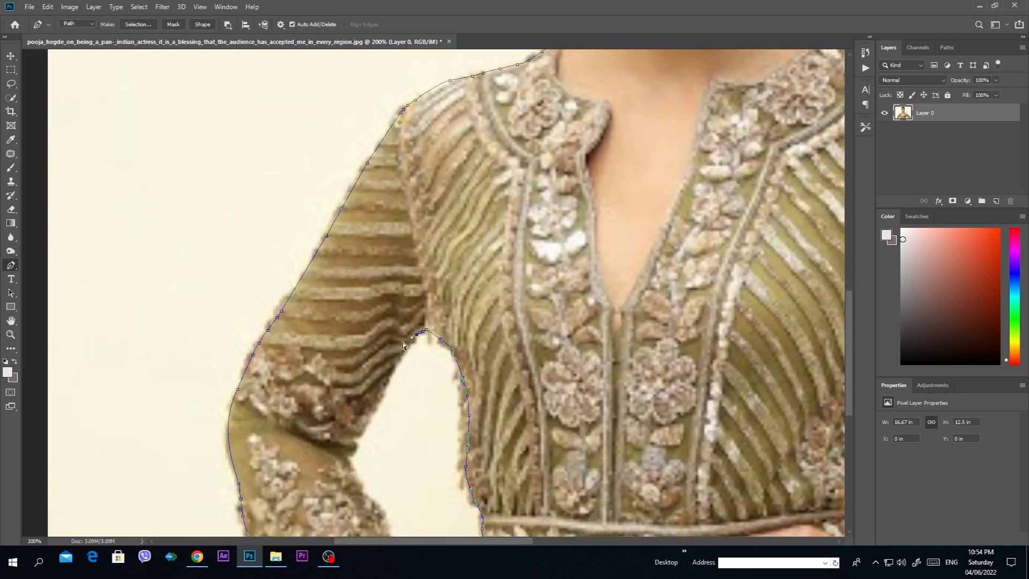
Step: Trace the underside of the upper sleeve from the armpit down towards the elbow on the photo's left side
{"action": "key", "text": "ctrl+plus"}
{"action": "key", "text": "ctrl+plus"}
{"action": "key", "text": "ctrl+plus"}
{"action": "key", "text": "ctrl+plus"}
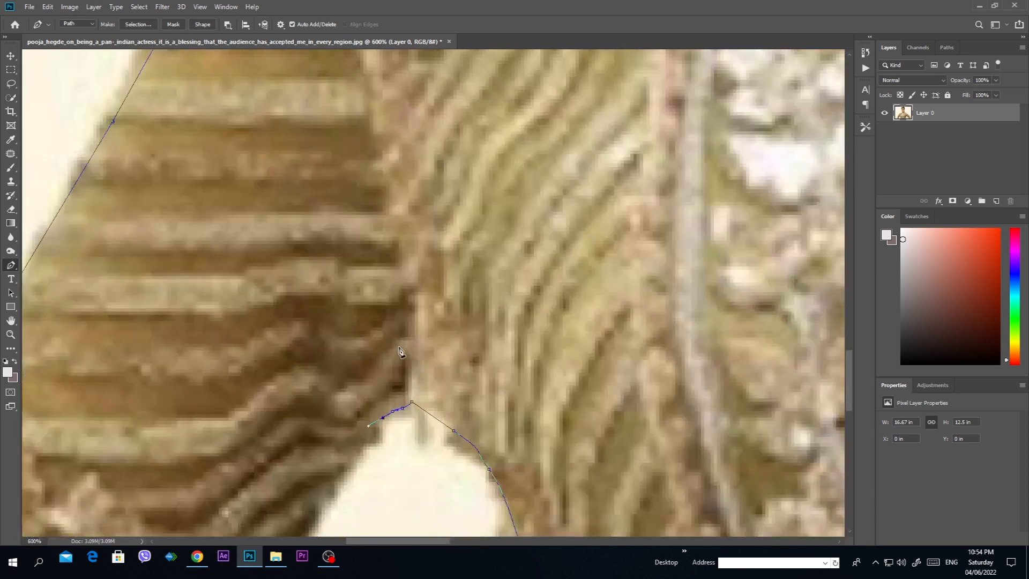
{"action": "left_click_drag", "start_coordinate": [356, 525], "coordinate": [530, 172]}
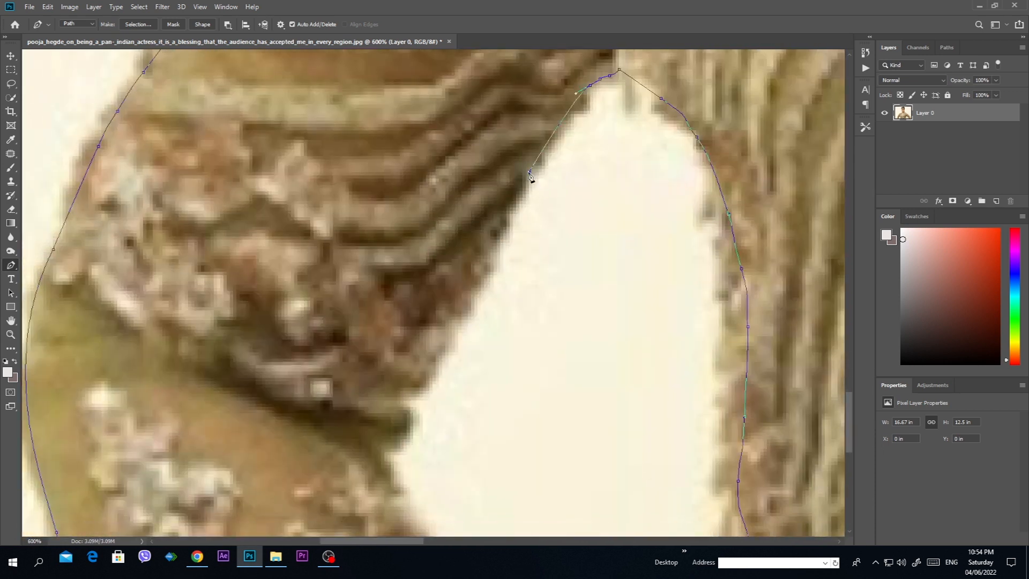
{"action": "left_click", "coordinate": [491, 255]}
{"action": "left_click", "coordinate": [478, 285]}
{"action": "left_click", "coordinate": [467, 304]}
{"action": "left_click", "coordinate": [458, 326]}
{"action": "left_click", "coordinate": [439, 358]}
{"action": "left_click", "coordinate": [429, 378]}
{"action": "left_click", "coordinate": [422, 390]}
Step: Curve the path around the sleeve fold into the crook of the elbow on the photo's left side
{"action": "left_click_drag", "start_coordinate": [413, 407], "coordinate": [410, 418]}
{"action": "left_click", "coordinate": [410, 423]}
{"action": "left_click", "coordinate": [401, 439]}
{"action": "left_click", "coordinate": [391, 446]}
Step: Trace the embroidered inner forearm down to the photo's bottom edge and close the path at its starting point
{"action": "left_click_drag", "start_coordinate": [413, 493], "coordinate": [396, 163]}
{"action": "left_click", "coordinate": [404, 222]}
{"action": "left_click", "coordinate": [410, 251]}
{"action": "left_click", "coordinate": [426, 270]}
{"action": "left_click", "coordinate": [445, 286]}
{"action": "left_click", "coordinate": [471, 315]}
{"action": "left_click", "coordinate": [483, 338]}
{"action": "left_click", "coordinate": [494, 367]}
{"action": "left_click", "coordinate": [506, 395]}
{"action": "left_click", "coordinate": [513, 412]}
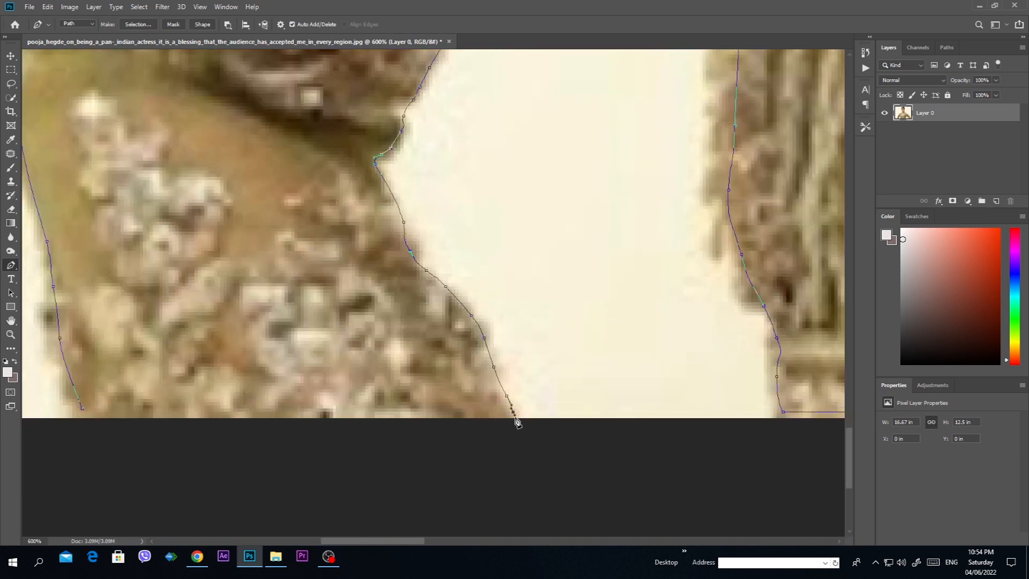
{"action": "left_click", "coordinate": [83, 416]}
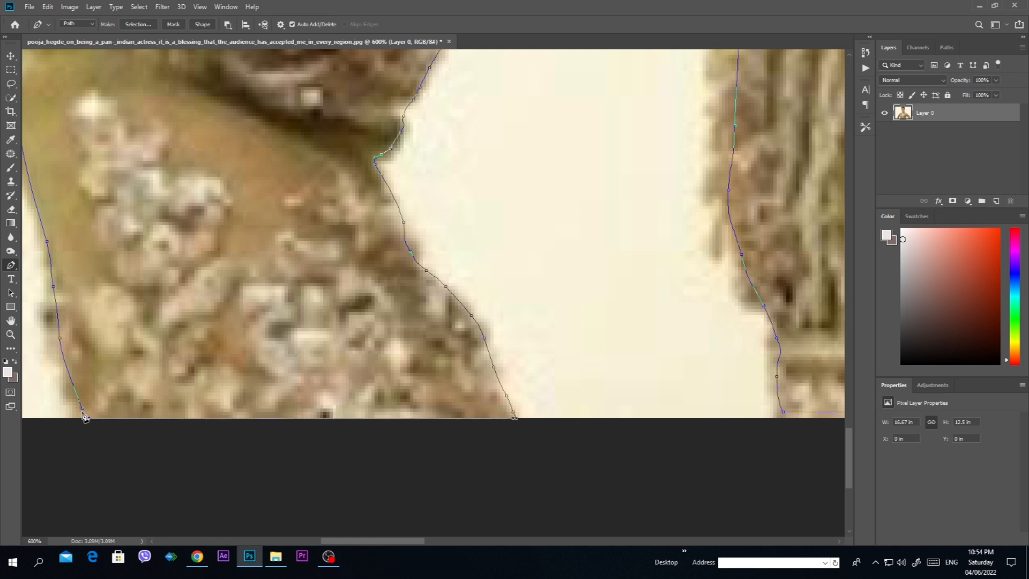
Step: Make a new anti-aliased selection from the closed path with a feather radius of 1.5 pixels
{"action": "right_click", "coordinate": [191, 212]}
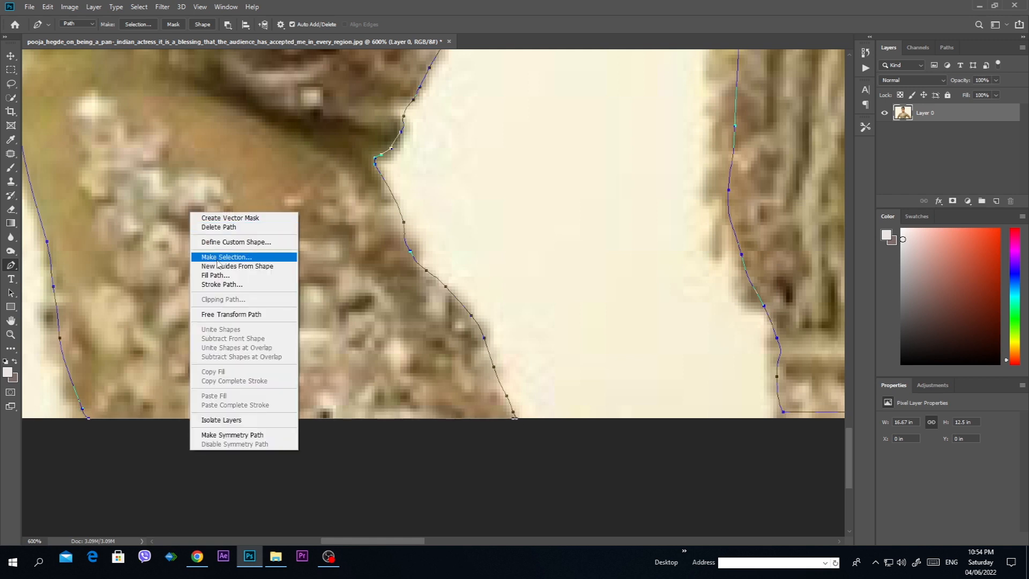
{"action": "left_click", "coordinate": [127, 155]}
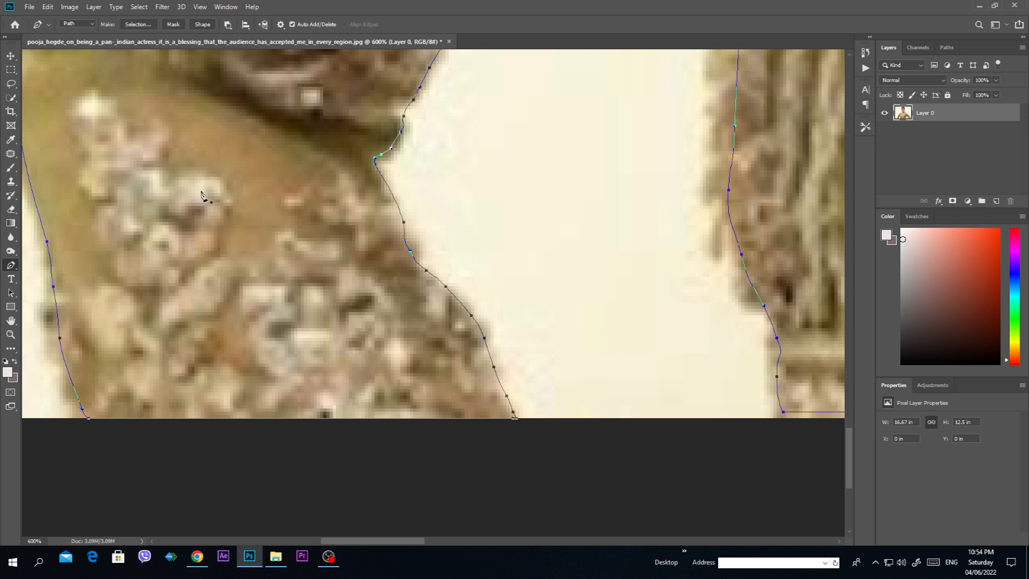
{"action": "right_click", "coordinate": [202, 171]}
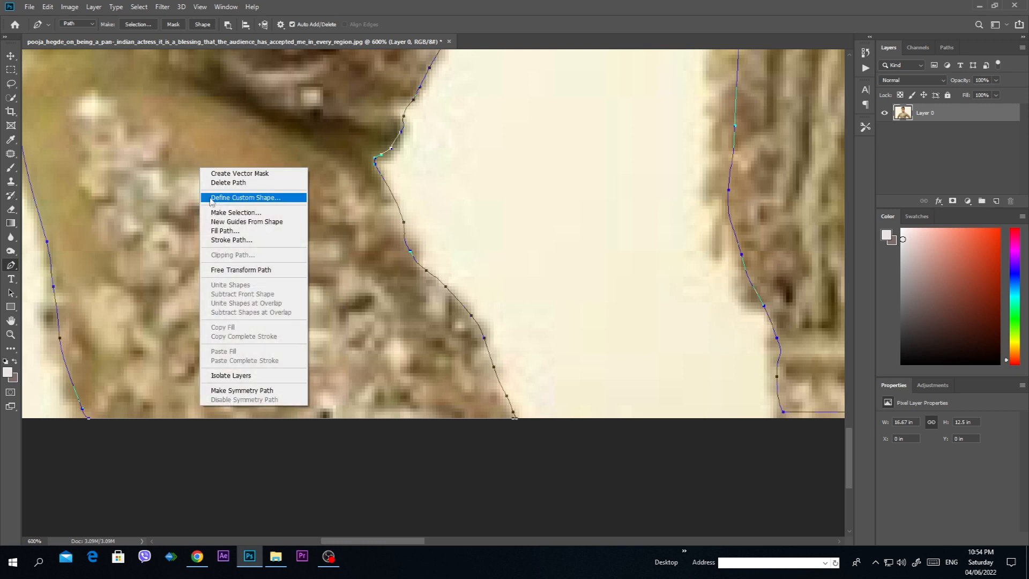
{"action": "left_click", "coordinate": [228, 213]}
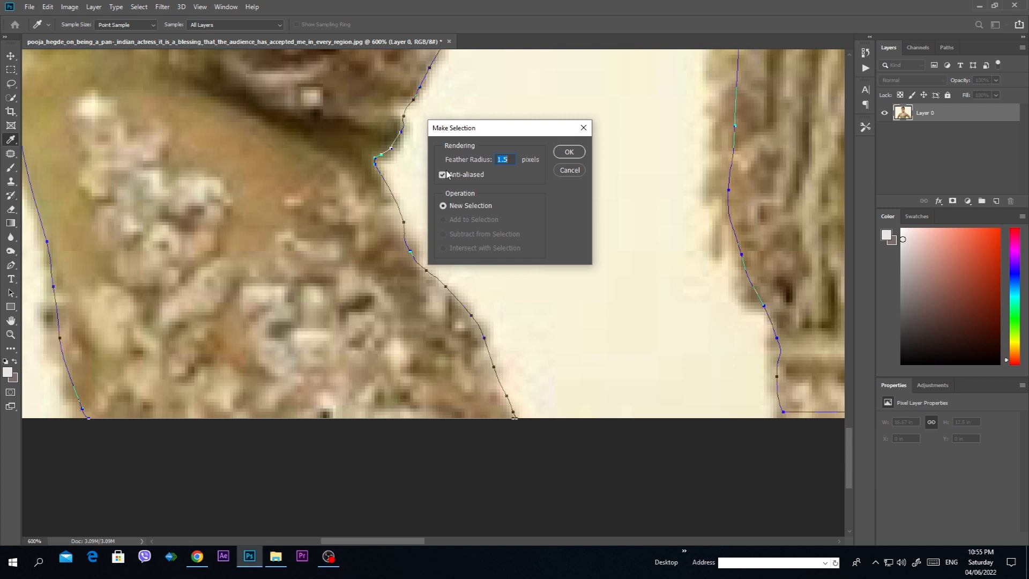
{"action": "key", "text": "Return"}
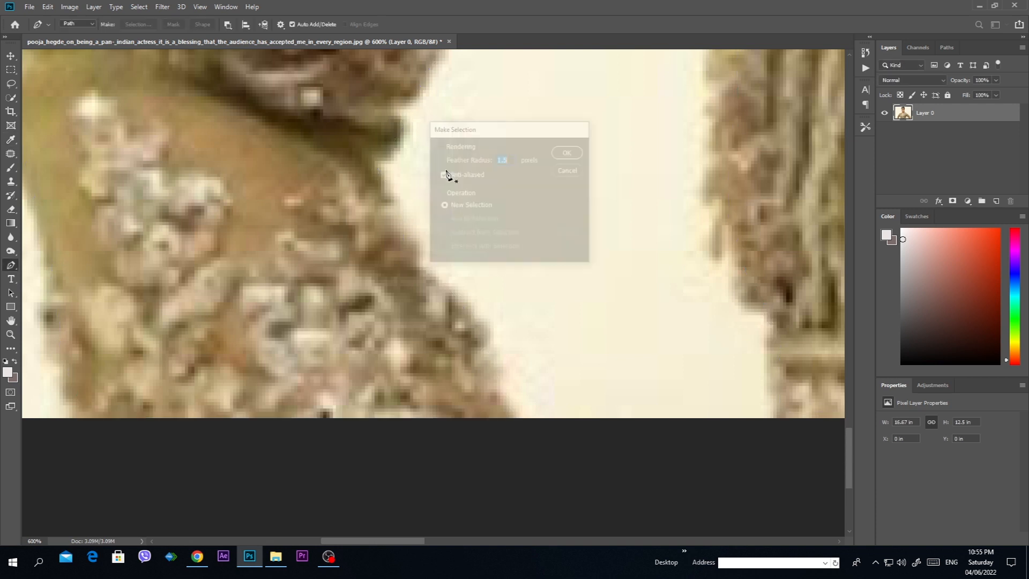
{"action": "key", "text": "ctrl+minus"}
{"action": "key", "text": "ctrl+minus"}
{"action": "key", "text": "ctrl+minus"}
{"action": "key", "text": "ctrl+minus"}
{"action": "key", "text": "ctrl+minus"}
{"action": "key", "text": "ctrl+minus"}
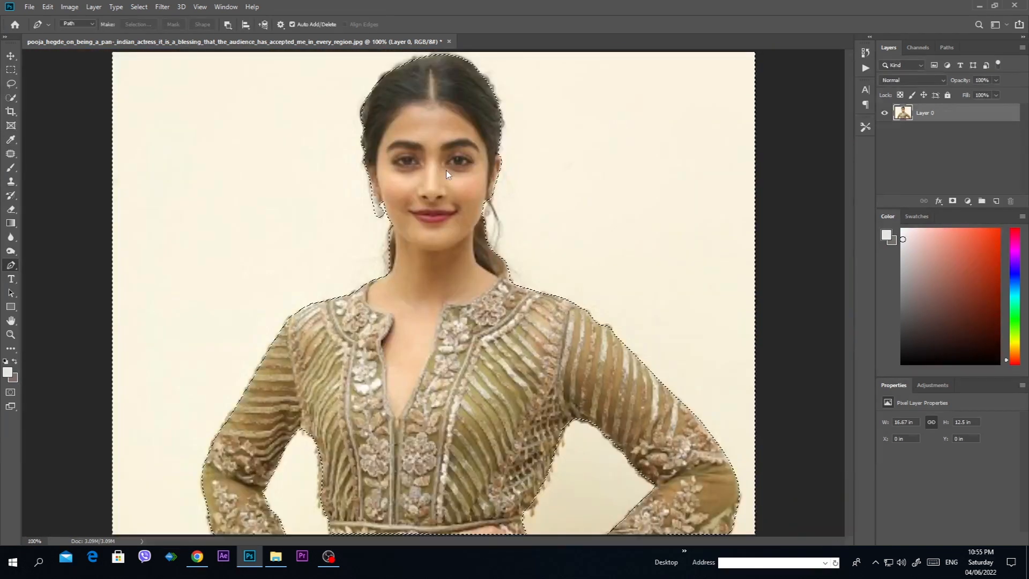
Step: Copy the woman to a new layer from the inverted selection and hide Layer 0
{"action": "key", "text": "ctrl+shift+i"}
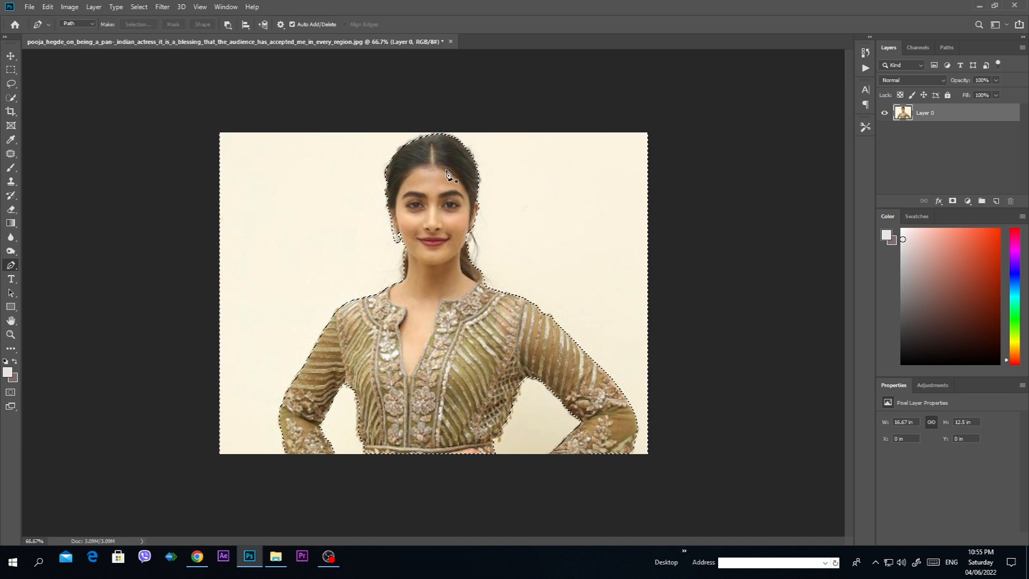
{"action": "key", "text": "Delete"}
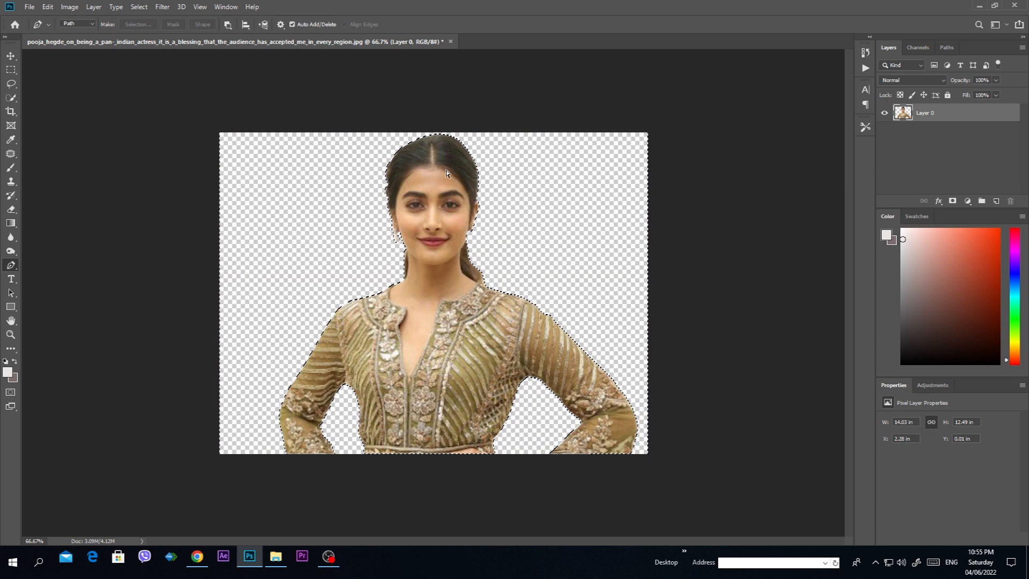
{"action": "key", "text": "ctrl+z"}
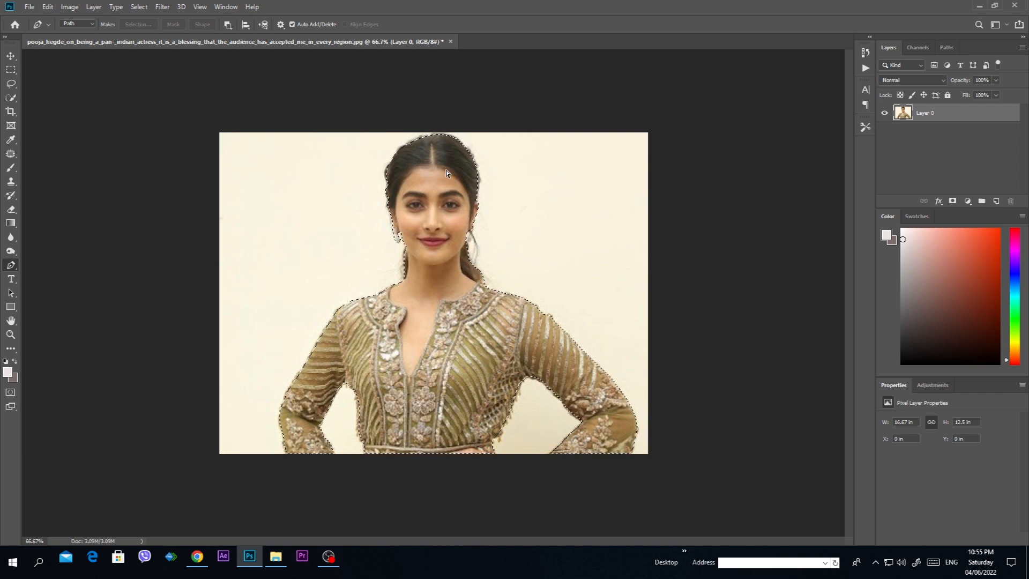
{"action": "key", "text": "ctrl+j"}
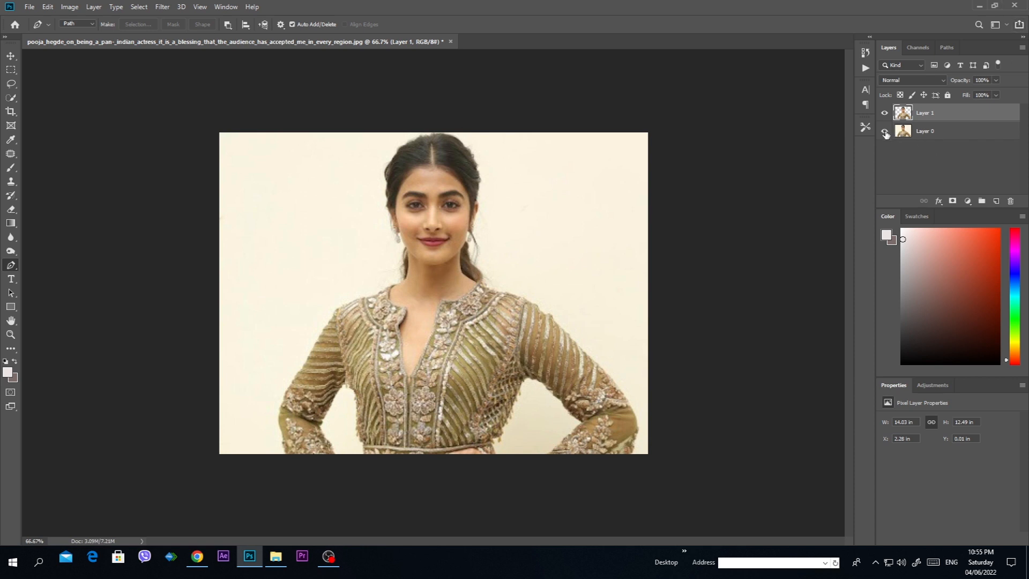
{"action": "left_click", "coordinate": [885, 134]}
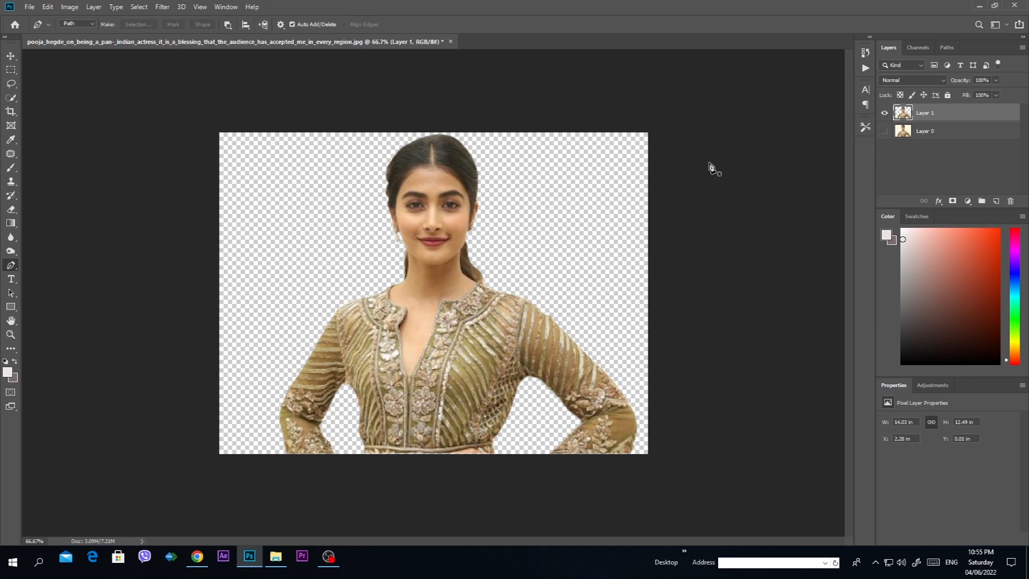
Step: Examine the cutout's edges against the transparent background at close and full view
{"action": "left_click", "coordinate": [11, 58]}
{"action": "key", "text": "ctrl+plus"}
{"action": "key", "text": "ctrl+plus"}
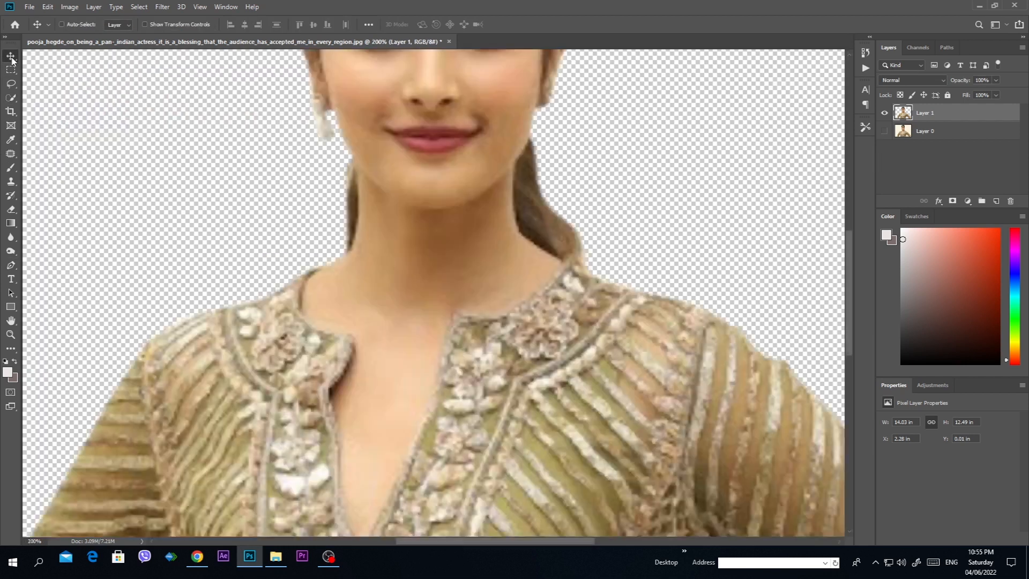
{"action": "key", "text": "ctrl+minus"}
{"action": "key", "text": "ctrl+minus"}
{"action": "key", "text": "ctrl+plus"}
{"action": "key", "text": "ctrl+plus"}
{"action": "key", "text": "ctrl+minus"}
{"action": "key", "text": "ctrl+minus"}
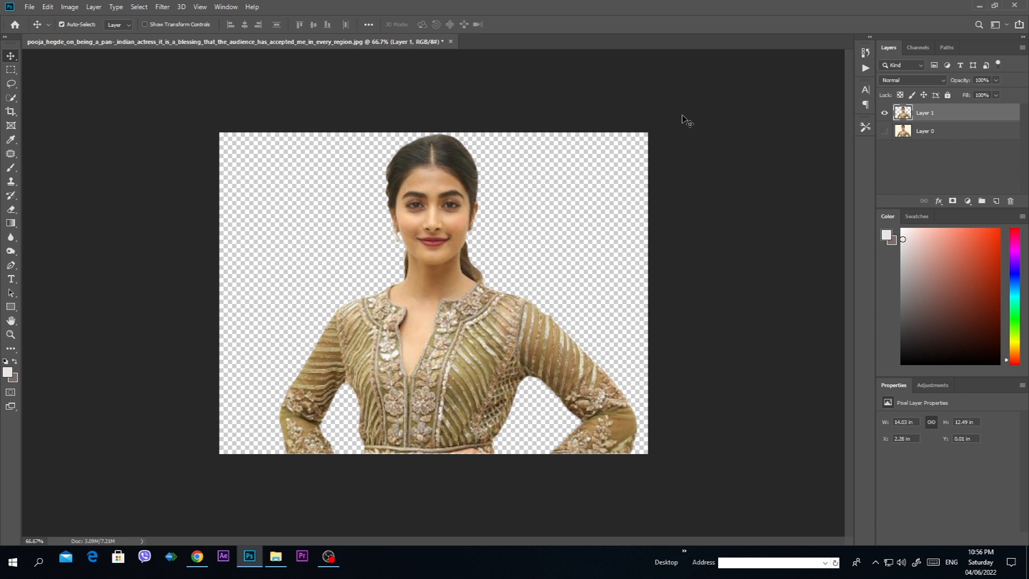
Step: Create a new document 6 inches wide and 4 inches high at 300 pixels/inch
{"action": "key", "text": "ctrl+n"}
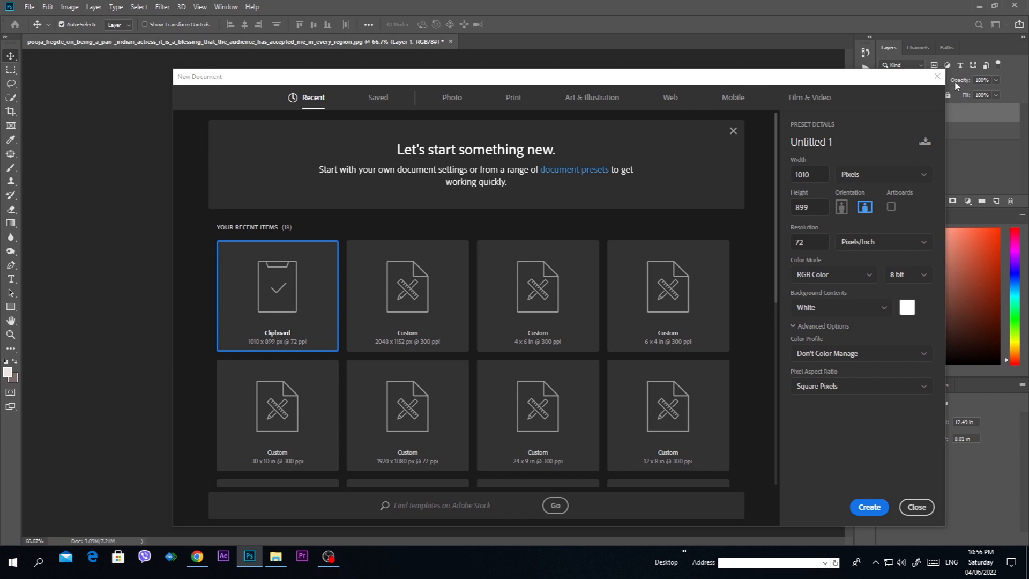
{"action": "left_click", "coordinate": [935, 81]}
{"action": "left_click", "coordinate": [29, 7]}
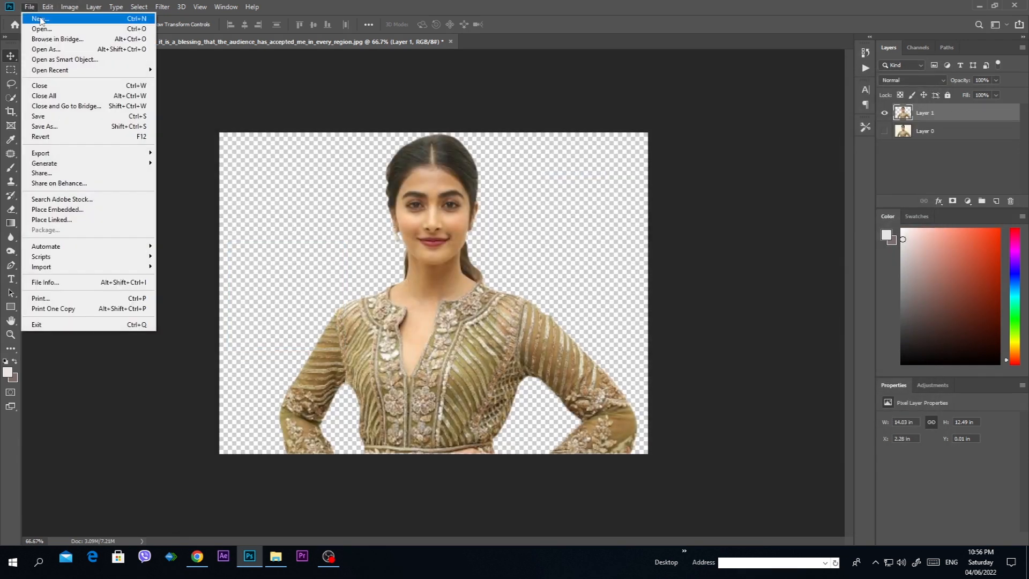
{"action": "left_click", "coordinate": [40, 19]}
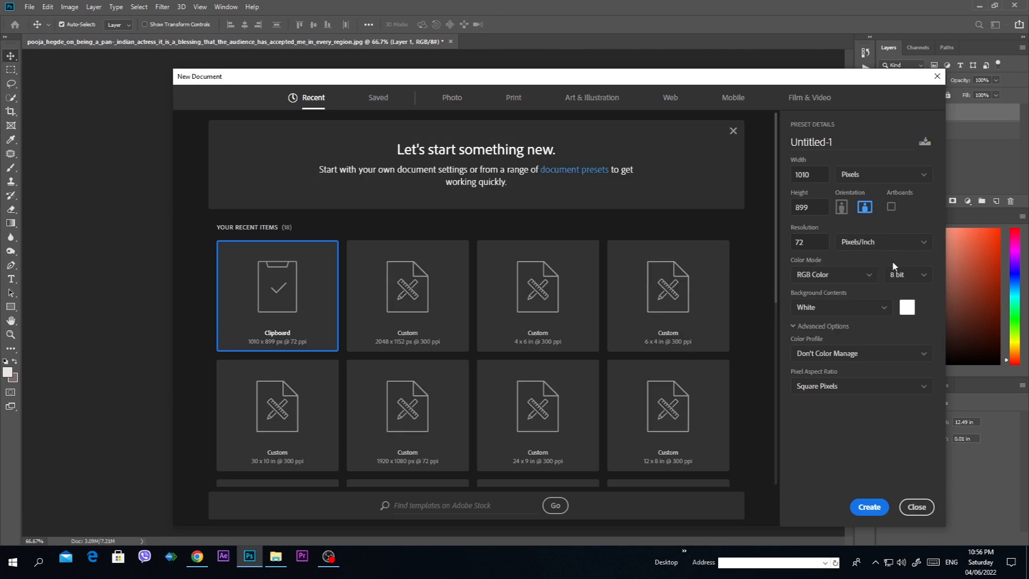
{"action": "left_click", "coordinate": [861, 175]}
{"action": "left_click", "coordinate": [858, 212]}
{"action": "left_click", "coordinate": [819, 176]}
{"action": "type", "text": "6"}
{"action": "key", "text": "Tab"}
{"action": "type", "text": "4"}
{"action": "key", "text": "Tab"}
{"action": "key", "text": "Tab"}
{"action": "key", "text": "Tab"}
{"action": "type", "text": "300"}
{"action": "key", "text": "Return"}
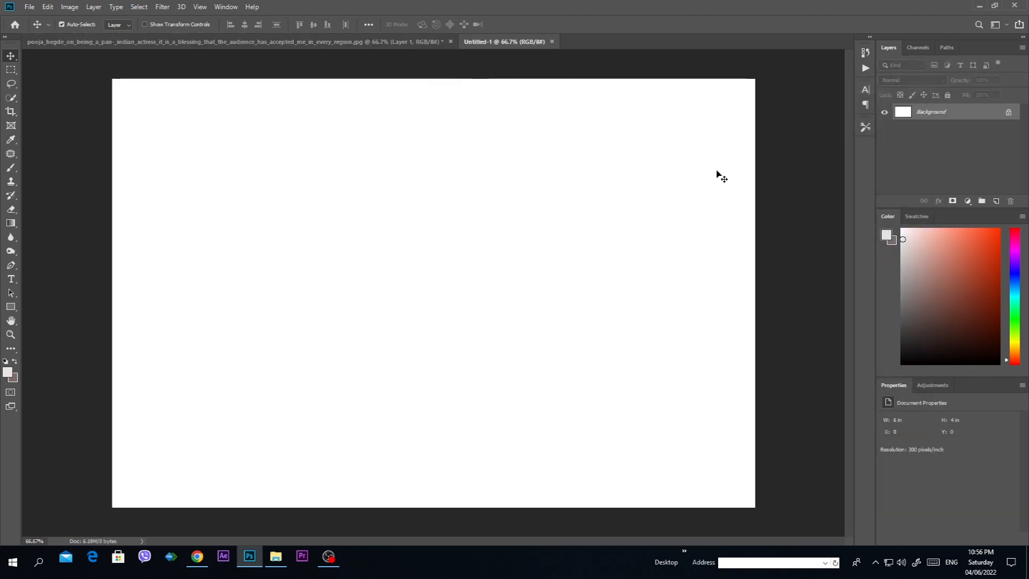
Step: Float the photo document in its own window and copy the woman's cutout onto the new blank document
{"action": "left_click_drag", "start_coordinate": [334, 41], "coordinate": [228, 172]}
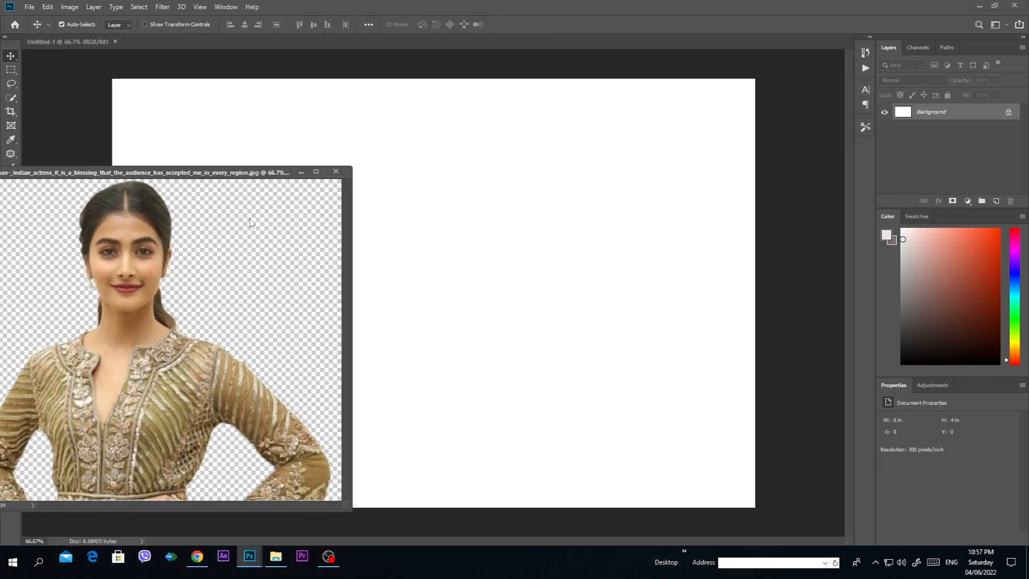
{"action": "left_click_drag", "start_coordinate": [129, 349], "coordinate": [552, 354]}
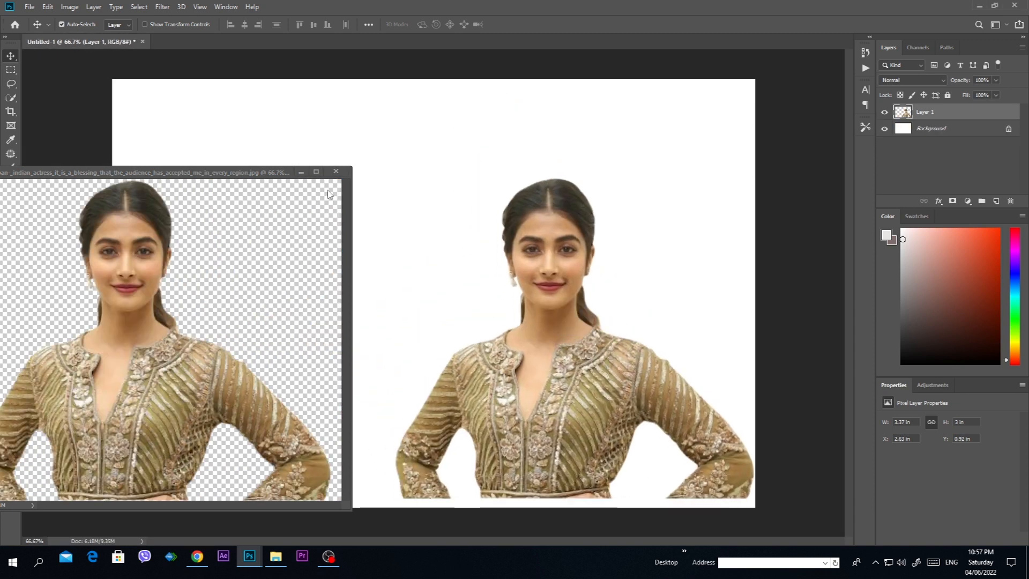
Step: Close the source photo document, saving it as a Photoshop file on the Desktop
{"action": "left_click", "coordinate": [336, 172]}
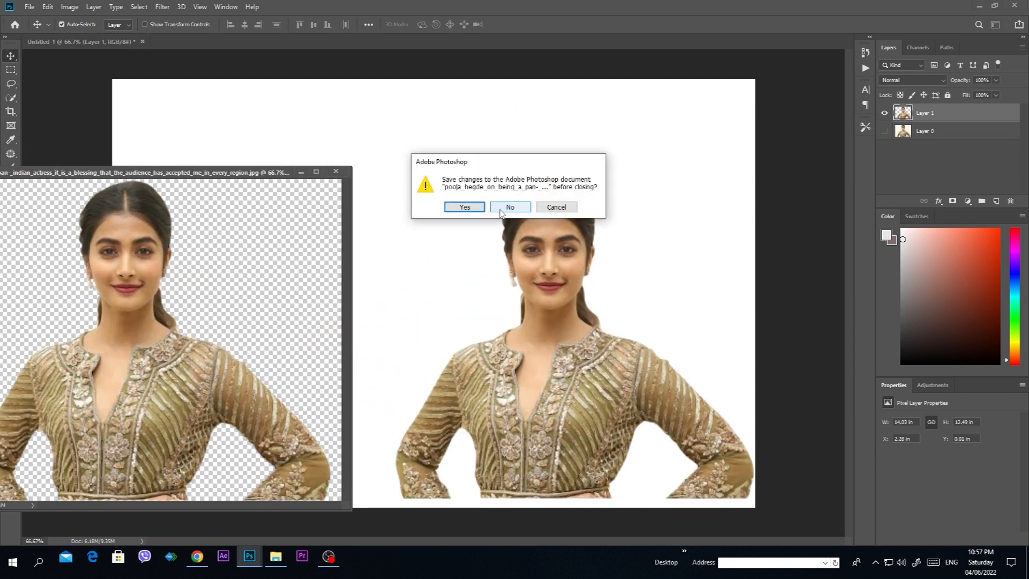
{"action": "left_click", "coordinate": [464, 208]}
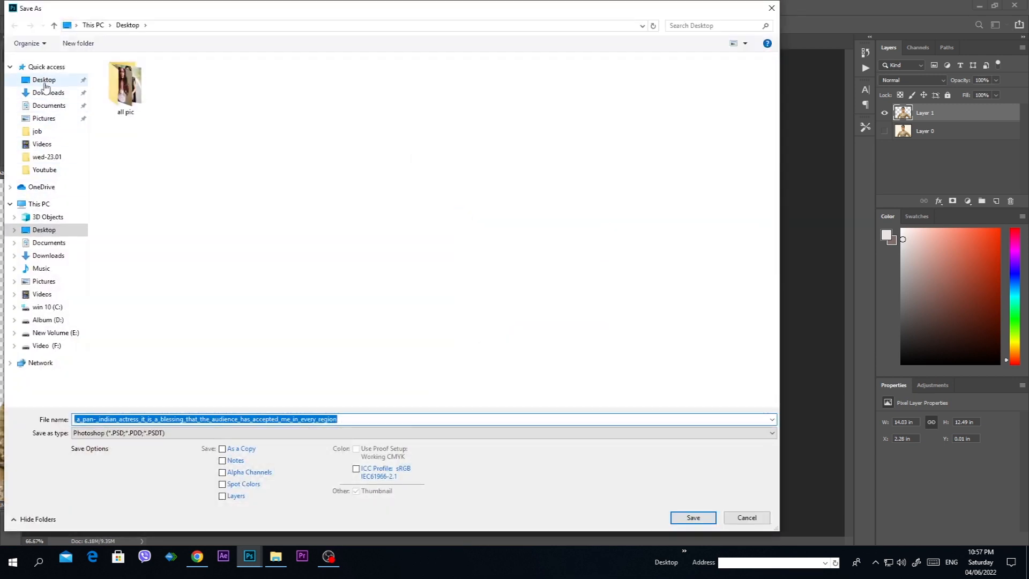
{"action": "left_click", "coordinate": [43, 82]}
{"action": "left_click", "coordinate": [693, 517]}
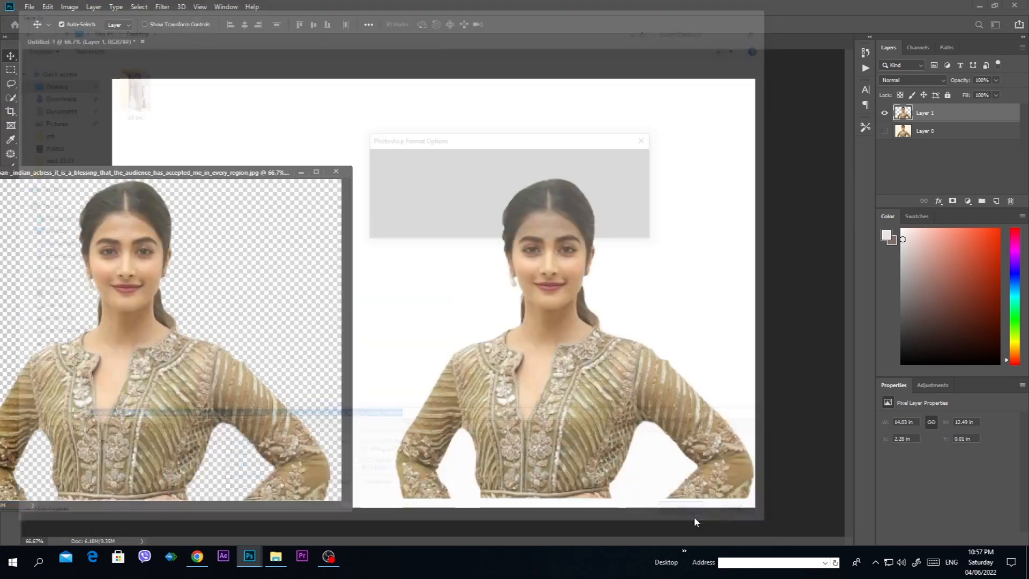
{"action": "left_click", "coordinate": [627, 161]}
{"action": "right_click", "coordinate": [554, 239]}
{"action": "left_click", "coordinate": [562, 245]}
Step: Enlarge the woman's cutout to 128.24% and position it against the canvas's bottom edge, slightly beyond its right edge
{"action": "key", "text": "ctrl+minus"}
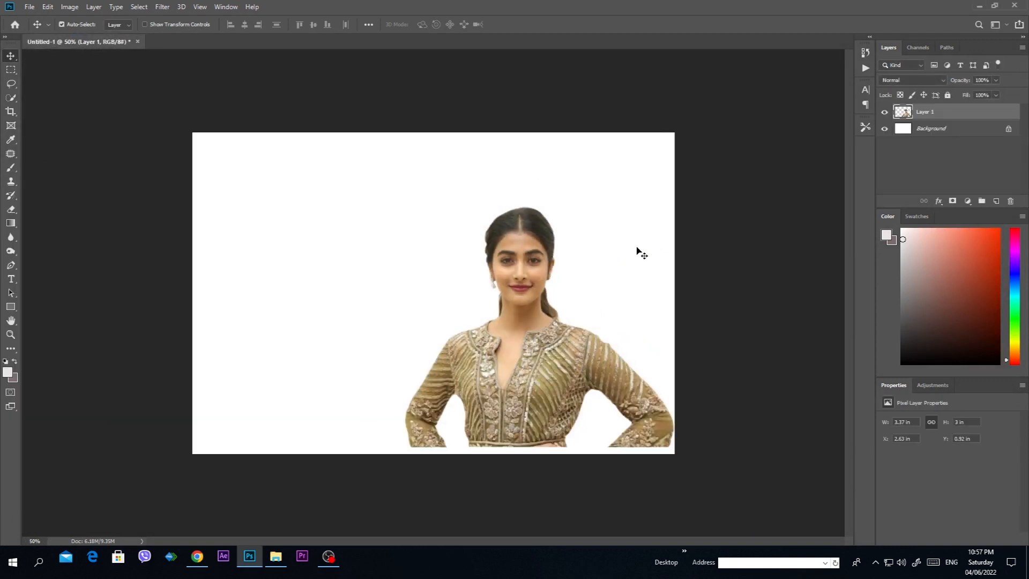
{"action": "key", "text": "ctrl+t"}
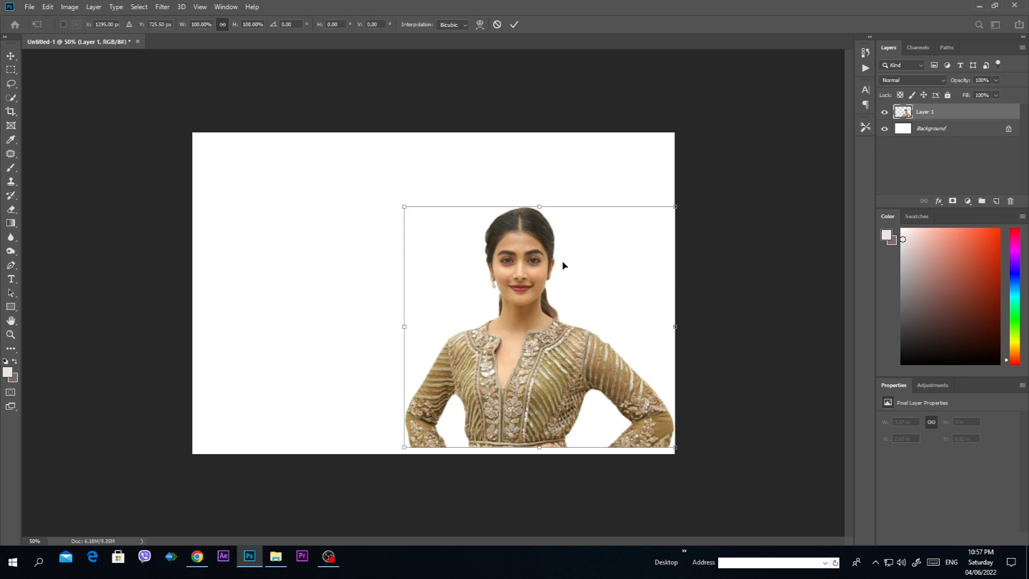
{"action": "left_click_drag", "start_coordinate": [405, 207], "coordinate": [329, 139]}
{"action": "left_click_drag", "start_coordinate": [499, 359], "coordinate": [509, 367]}
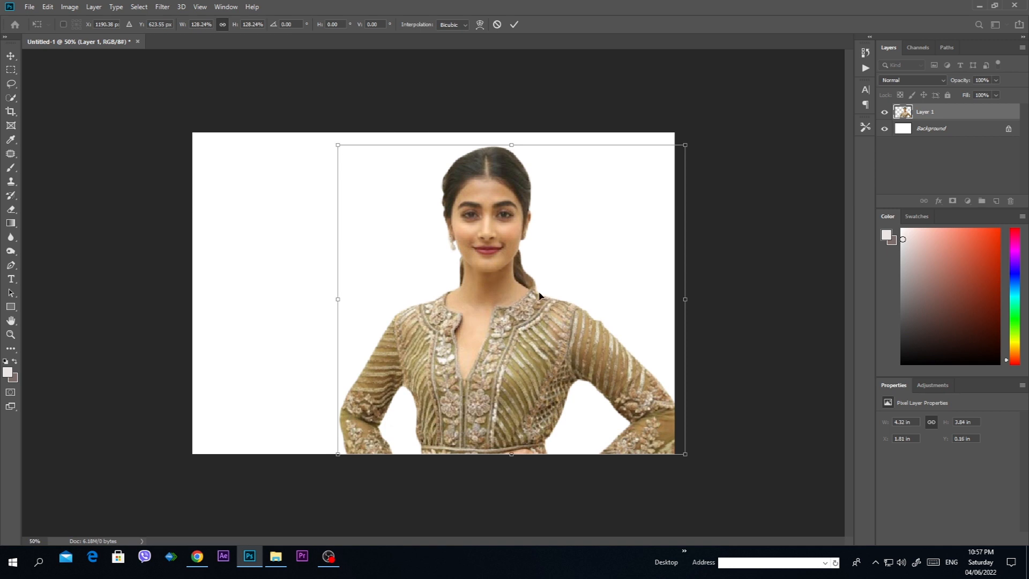
{"action": "key", "text": "Return"}
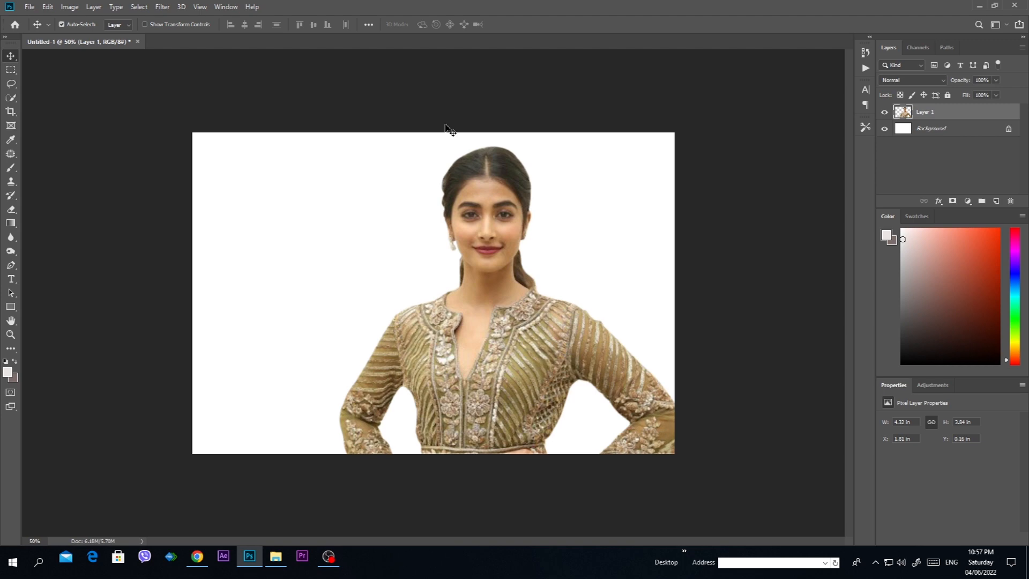
Step: Open (4).psd and copy its forest waterfall layer, Layer 0 copy 2, into the Untitled-1 document
{"action": "key", "text": "ctrl+o"}
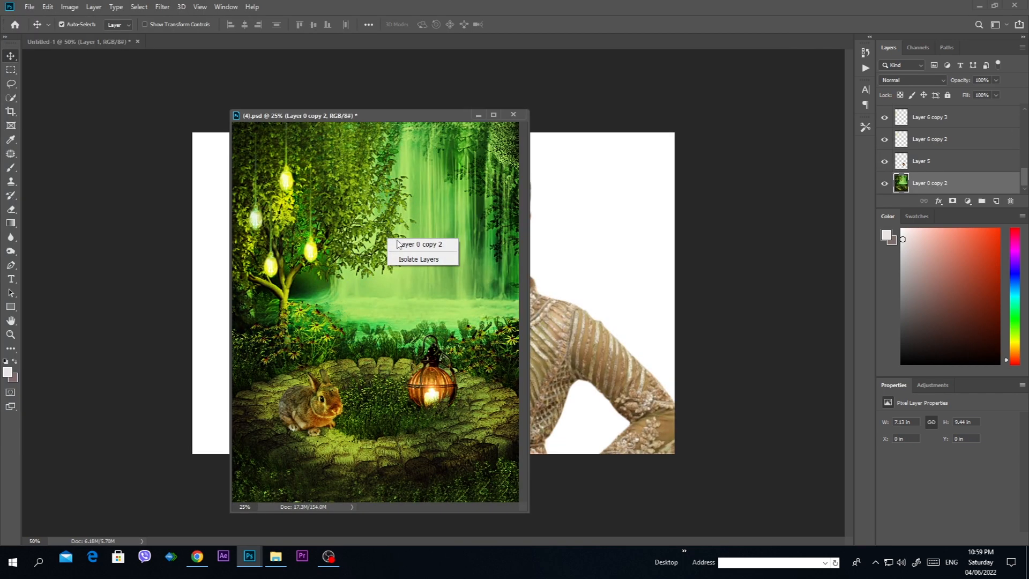
{"action": "left_click", "coordinate": [407, 241]}
{"action": "left_click_drag", "start_coordinate": [391, 204], "coordinate": [586, 232]}
{"action": "left_click_drag", "start_coordinate": [427, 124], "coordinate": [66, 47]}
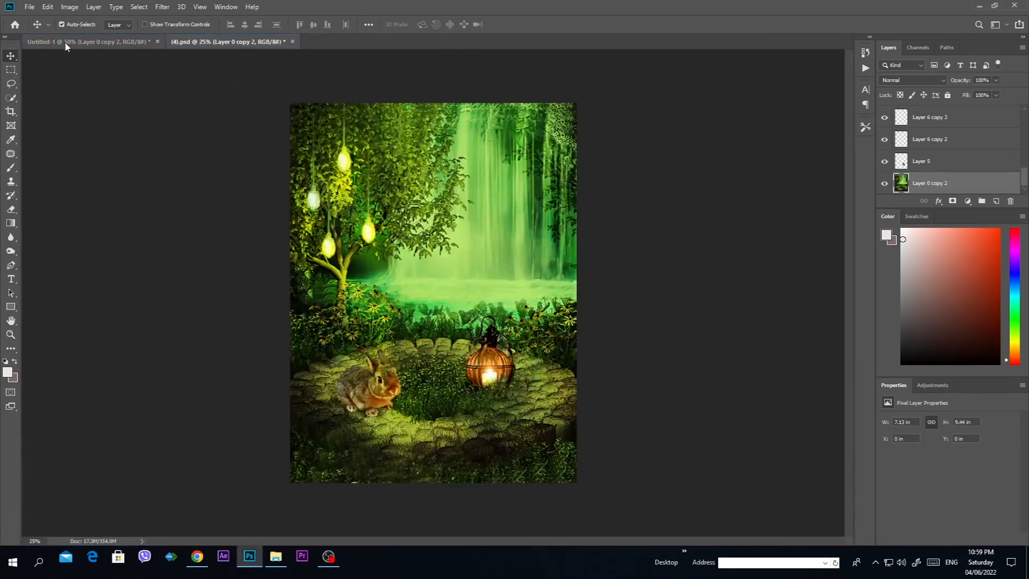
Step: Position the forest waterfall image across the Untitled-1 canvas and send it behind the woman's layer
{"action": "left_click", "coordinate": [66, 47]}
{"action": "left_click_drag", "start_coordinate": [505, 282], "coordinate": [428, 283]}
{"action": "key", "text": "ctrl+bracketleft"}
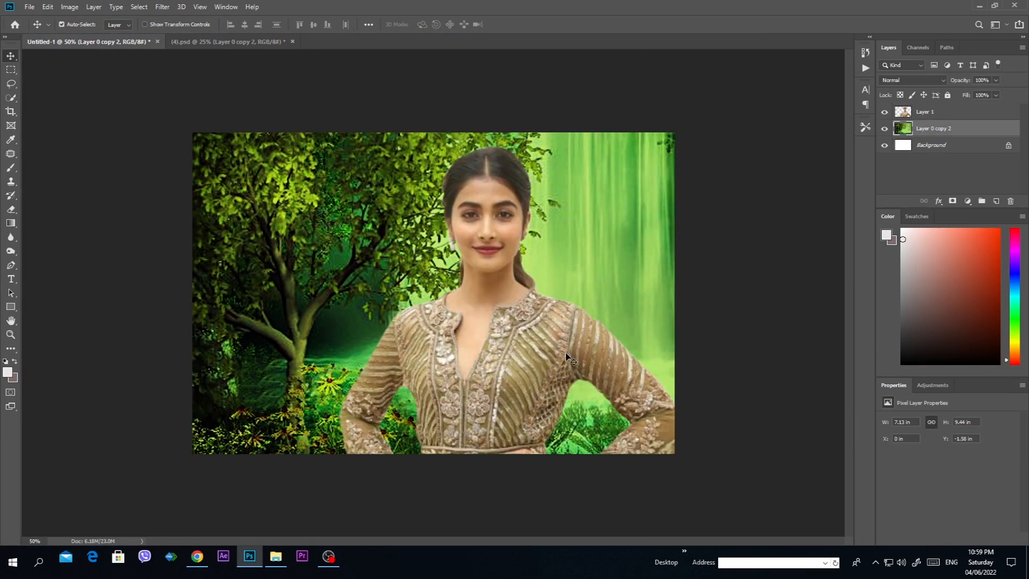
Step: Transform the forest waterfall layer to about 7.09 x 9.4 in and shift it up and left to X -0.97 in, Y -2.7 in
{"action": "key", "text": "ctrl+t"}
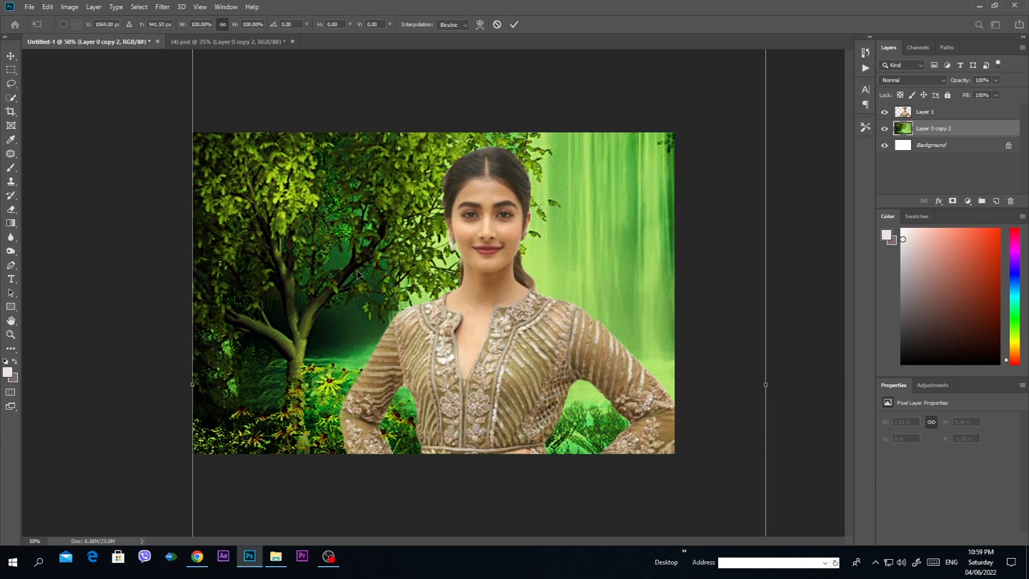
{"action": "key", "text": "ctrl+minus"}
{"action": "mouse_move", "coordinate": [599, 527]}
{"action": "left_mouse_down"}
{"action": "mouse_move", "coordinate": [557, 457]}
{"action": "mouse_move", "coordinate": [616, 529]}
{"action": "left_mouse_up"}
{"action": "left_click_drag", "start_coordinate": [478, 352], "coordinate": [452, 310]}
{"action": "left_click_drag", "start_coordinate": [391, 303], "coordinate": [394, 312]}
{"action": "key", "text": "Return"}
Step: Examine the edges of the woman's cutout around the neck, shoulders and sleeves, and the overall composition against the waterfall background
{"action": "key", "text": "ctrl+plus"}
{"action": "key", "text": "ctrl+plus"}
{"action": "key", "text": "ctrl+plus"}
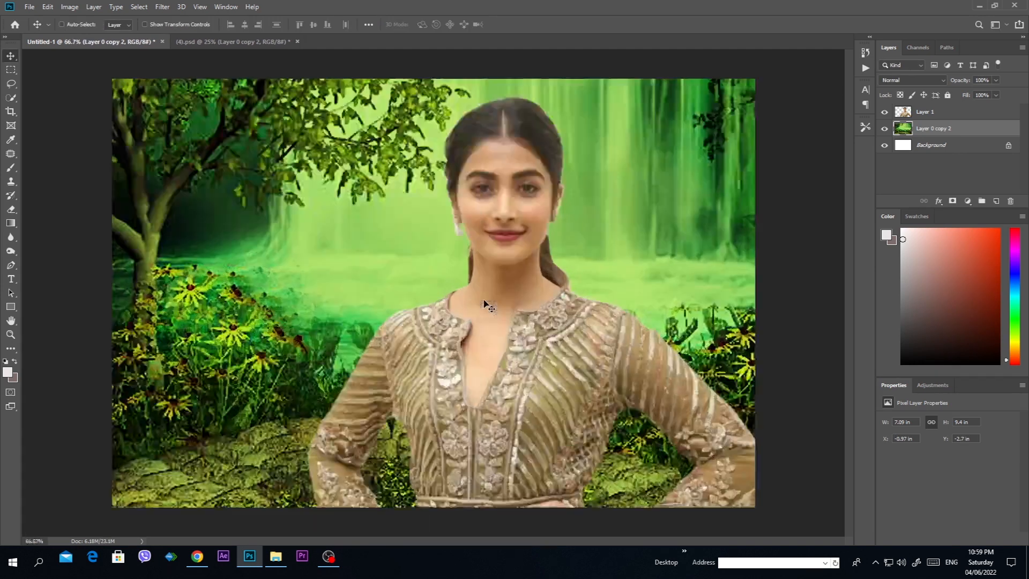
{"action": "key", "text": "ctrl+plus"}
{"action": "key", "text": "ctrl+plus"}
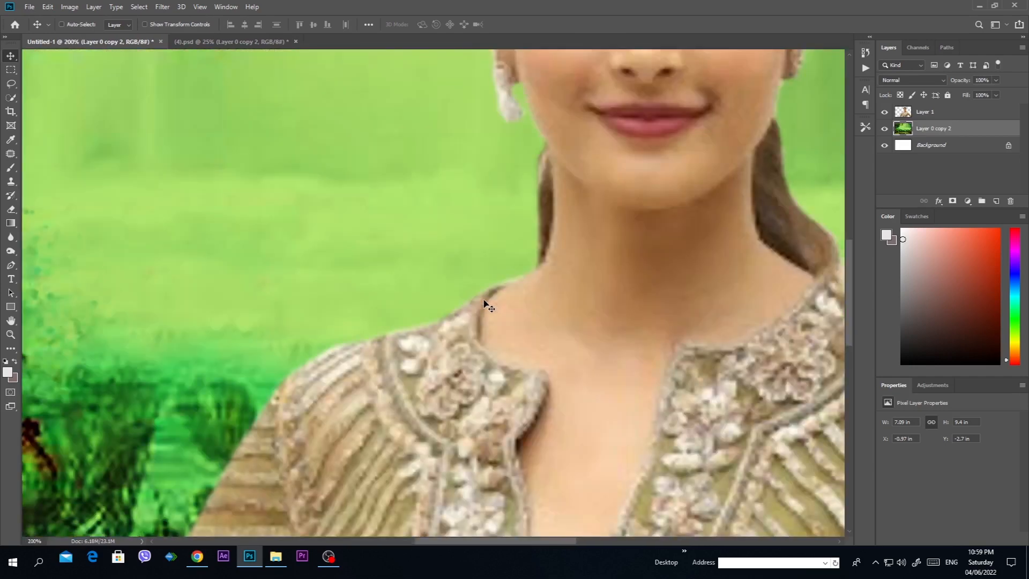
{"action": "left_click_drag", "start_coordinate": [247, 503], "coordinate": [461, 246]}
{"action": "left_click_drag", "start_coordinate": [359, 416], "coordinate": [416, 327]}
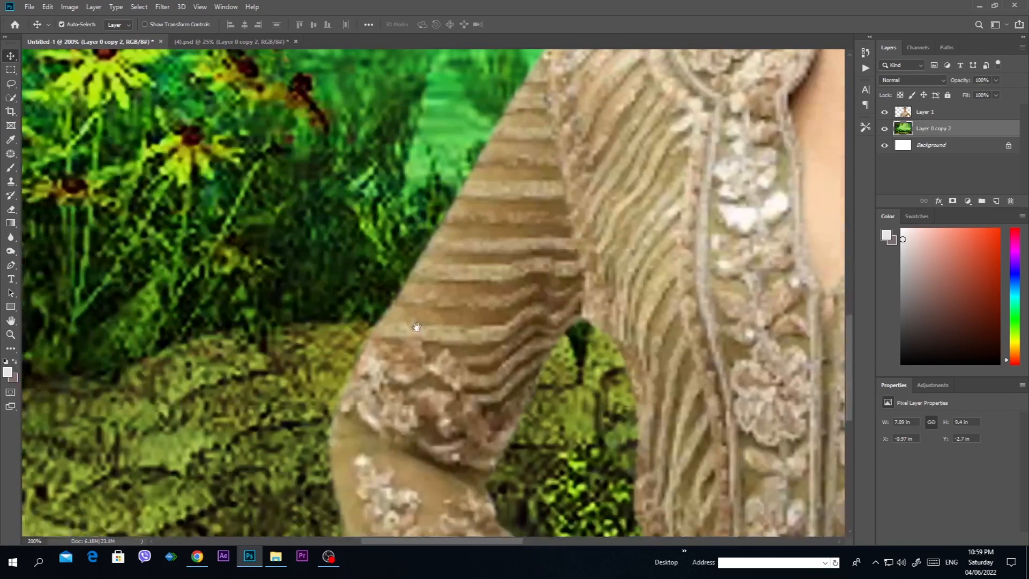
{"action": "key", "text": "ctrl+0"}
{"action": "key", "text": "ctrl+1"}
{"action": "left_click_drag", "start_coordinate": [686, 326], "coordinate": [645, 424]}
{"action": "key", "text": "ctrl+minus"}
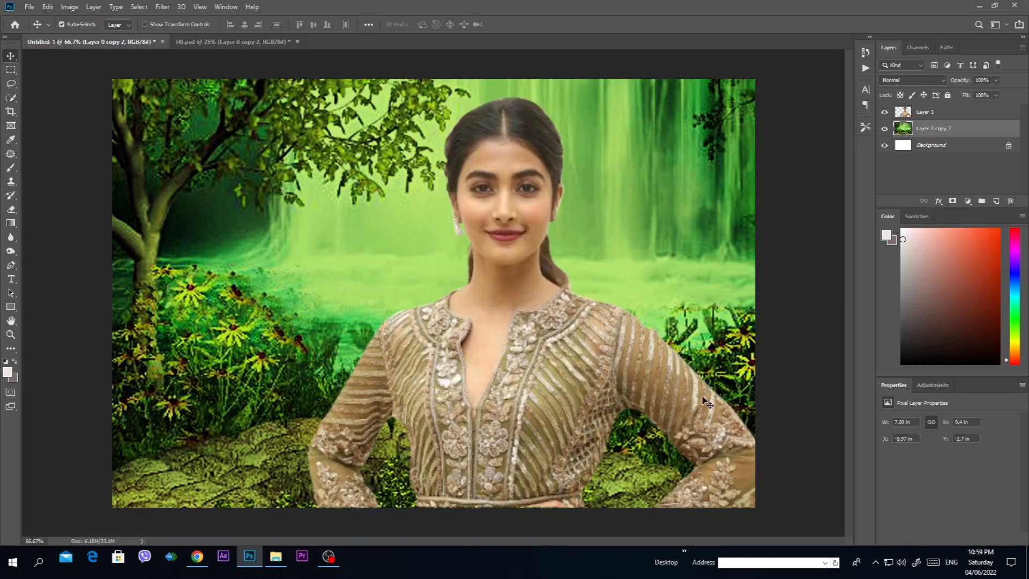
{"action": "key", "text": "ctrl+minus"}
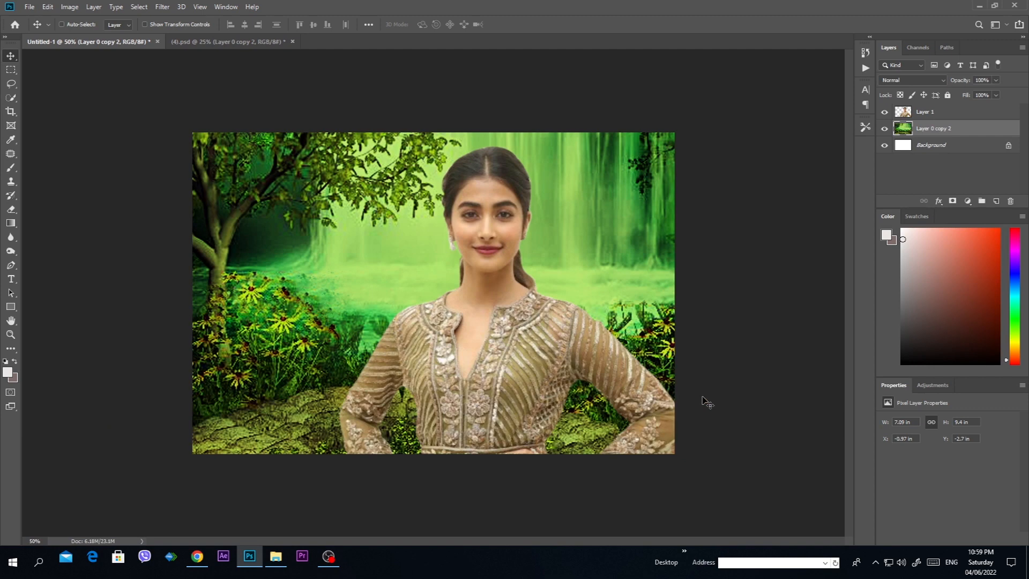
{"action": "key", "text": "ctrl+plus"}
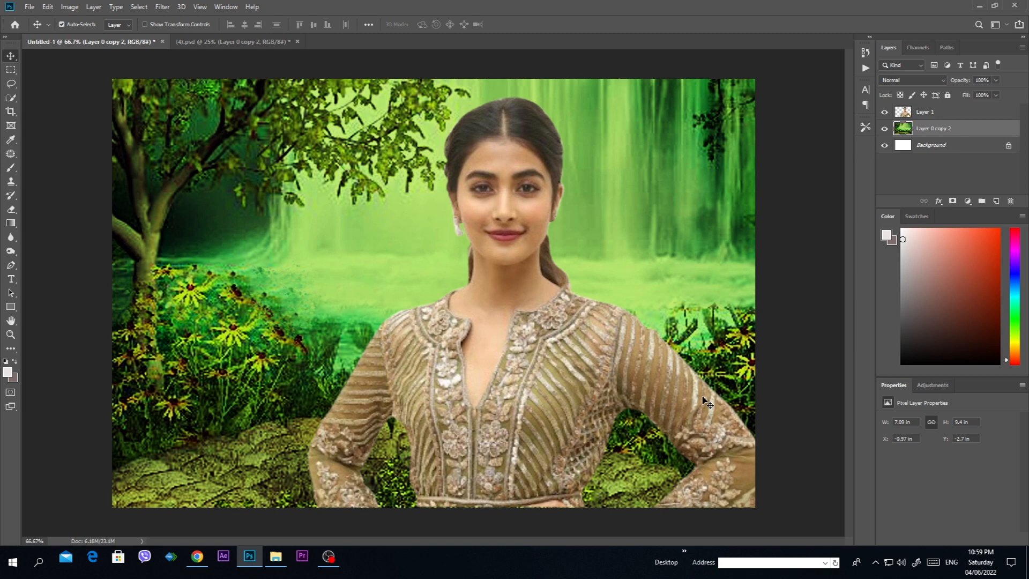
Step: Save the composite to the Desktop as a JPEG named 4x6, accepting the JPEG options
{"action": "key", "text": "ctrl"}
{"action": "key", "text": "ctrl+s"}
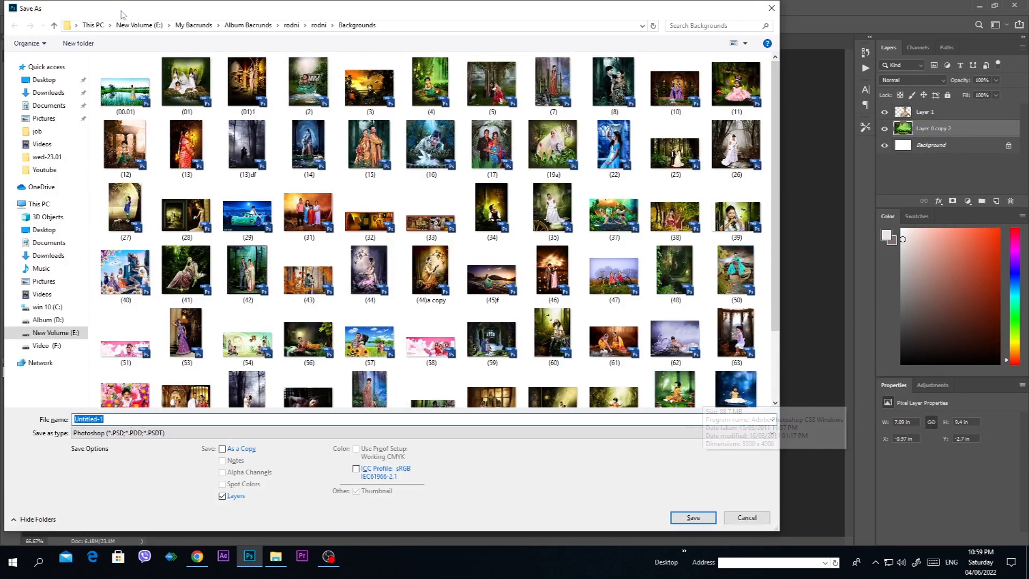
{"action": "left_click", "coordinate": [44, 80]}
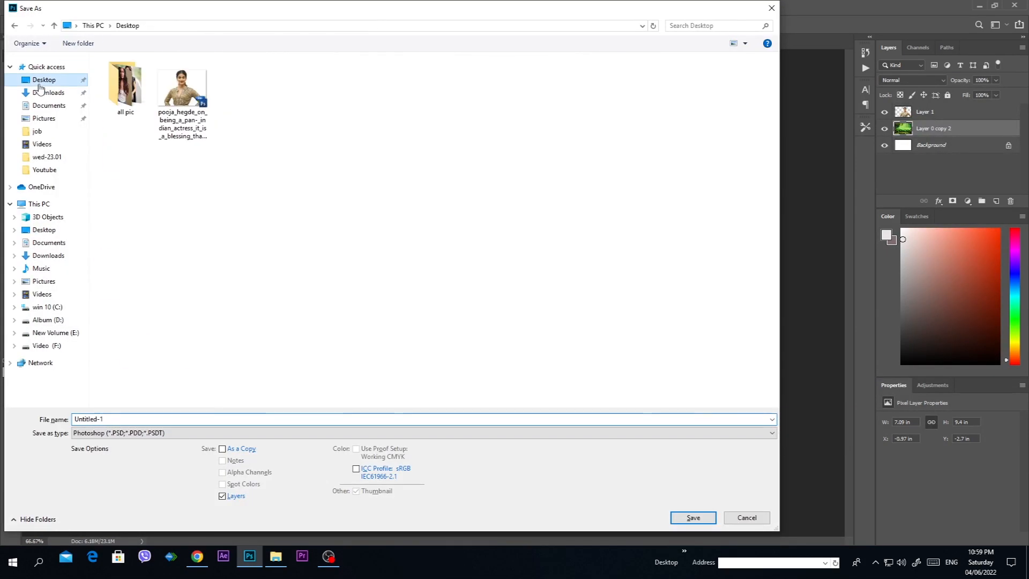
{"action": "left_click", "coordinate": [144, 433]}
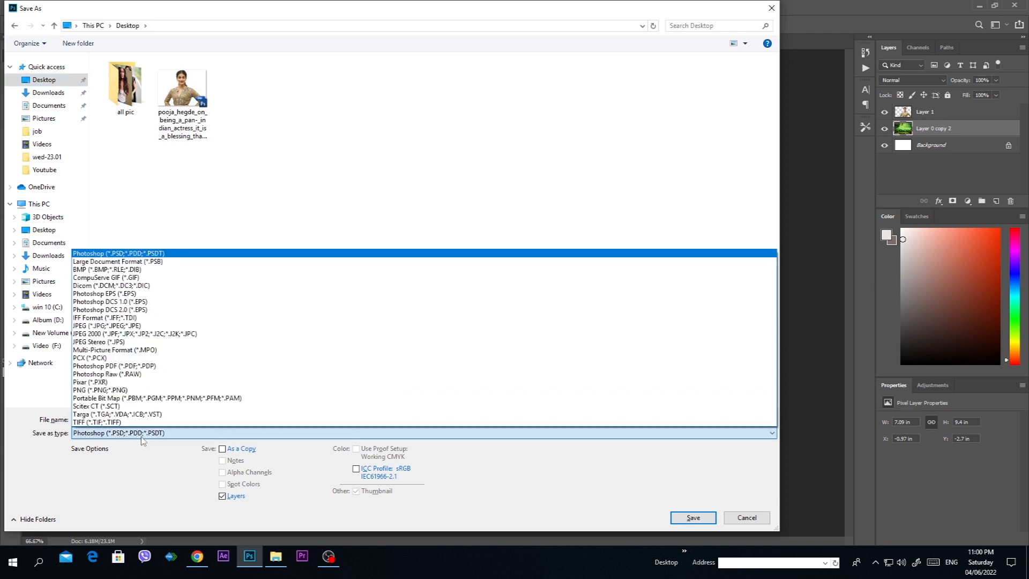
{"action": "left_click", "coordinate": [109, 326]}
{"action": "double_click", "coordinate": [118, 419]}
{"action": "type", "text": "4x6"}
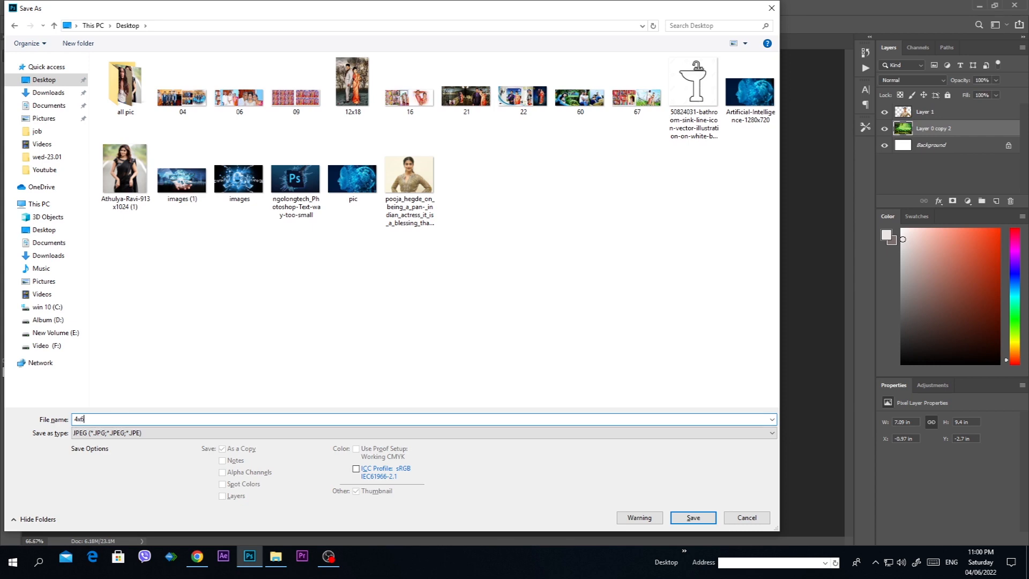
{"action": "left_click", "coordinate": [693, 518]}
{"action": "left_click", "coordinate": [571, 143]}
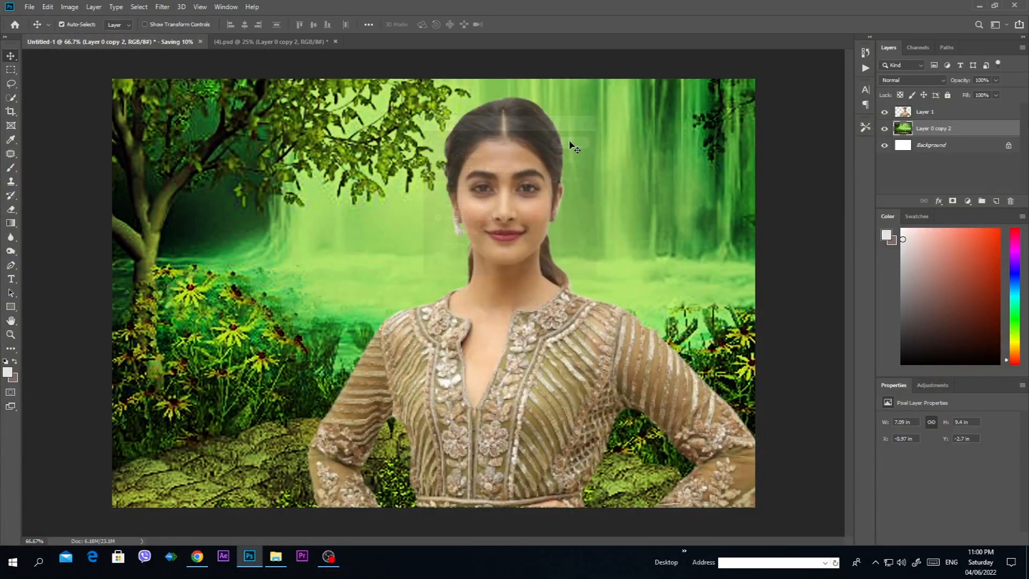
Step: Minimize Photoshop and OBS, and open the saved 4x6.jpg from the Desktop in Photos
{"action": "left_click", "coordinate": [979, 8]}
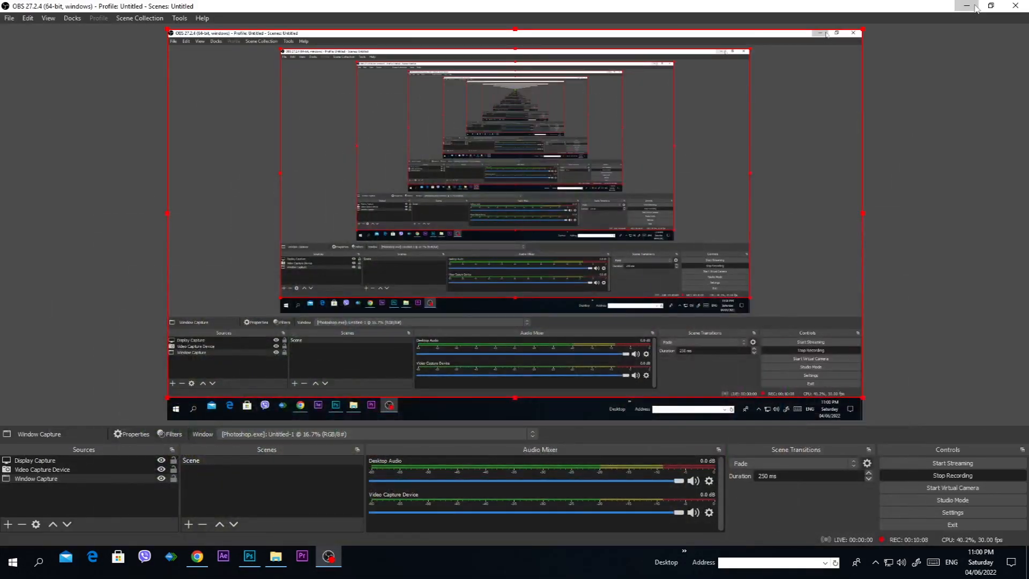
{"action": "left_click", "coordinate": [967, 6]}
{"action": "double_click", "coordinate": [223, 442]}
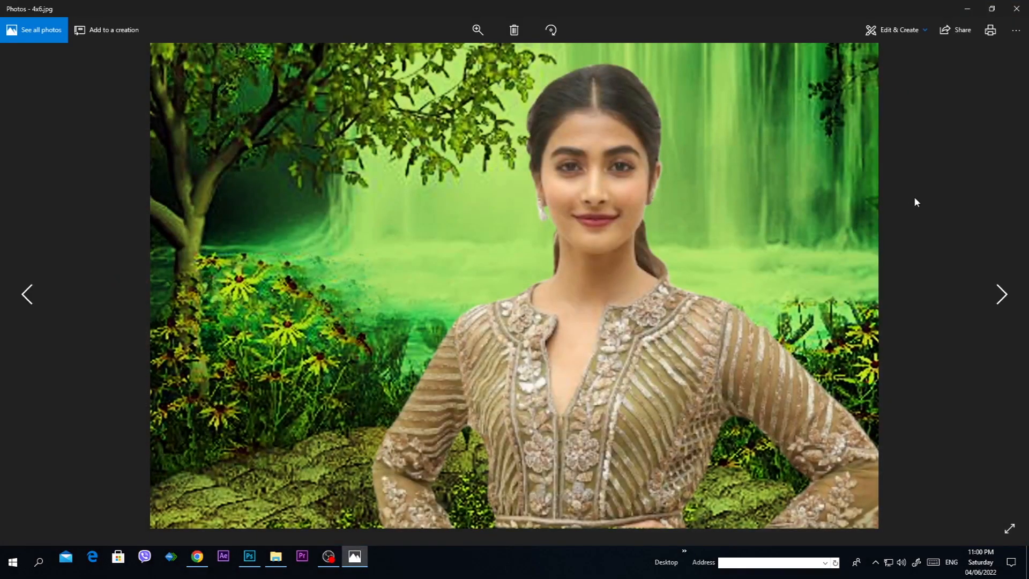